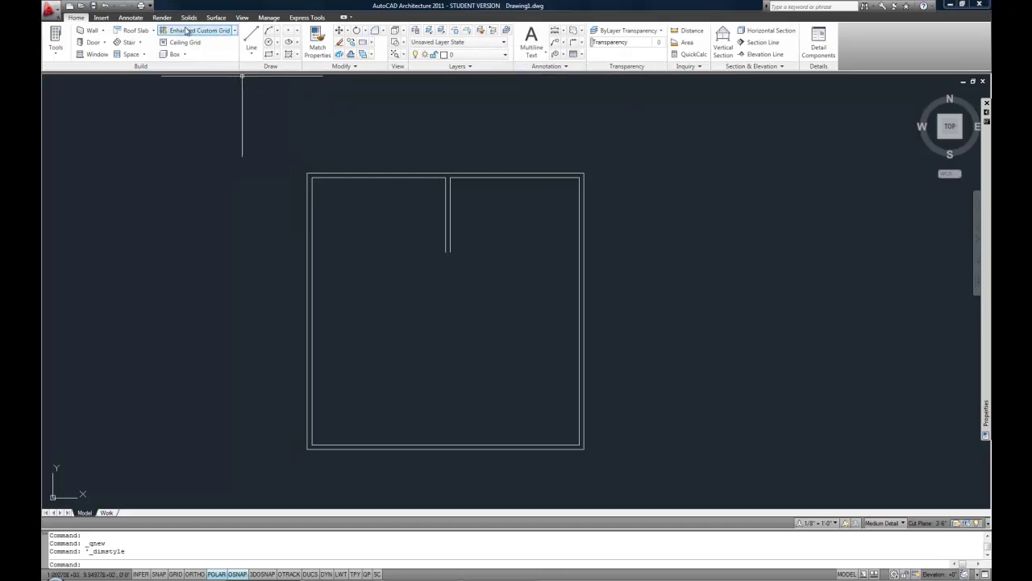
Step: Expand the Annotation panel to show Annotative as the current text and dimension style
{"action": "left_click", "coordinate": [130, 18]}
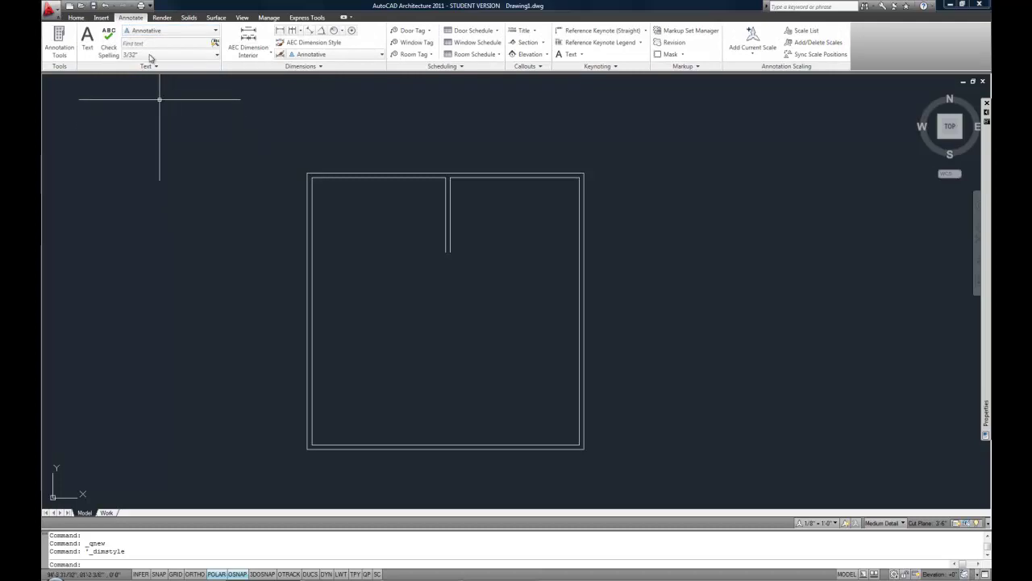
{"action": "left_click", "coordinate": [80, 17]}
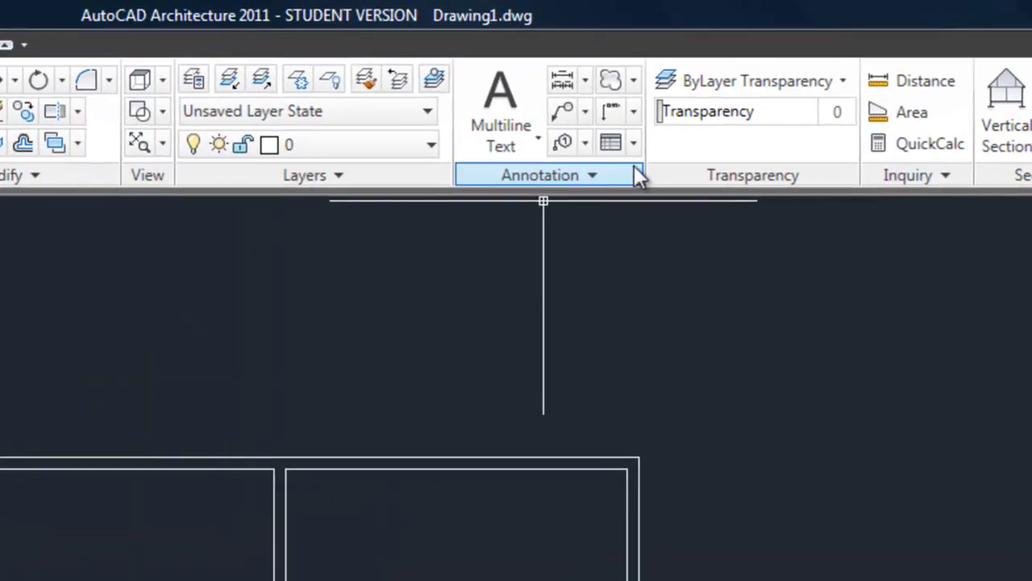
{"action": "left_click", "coordinate": [591, 174]}
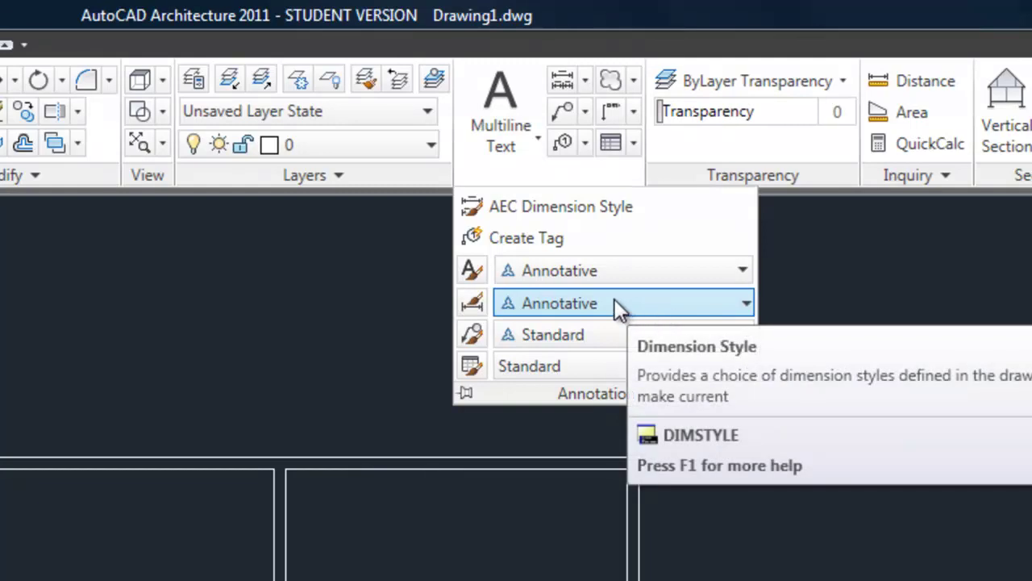
Step: In the Dimension Style Manager, set Standard as the current dimension style
{"action": "left_click", "coordinate": [474, 309]}
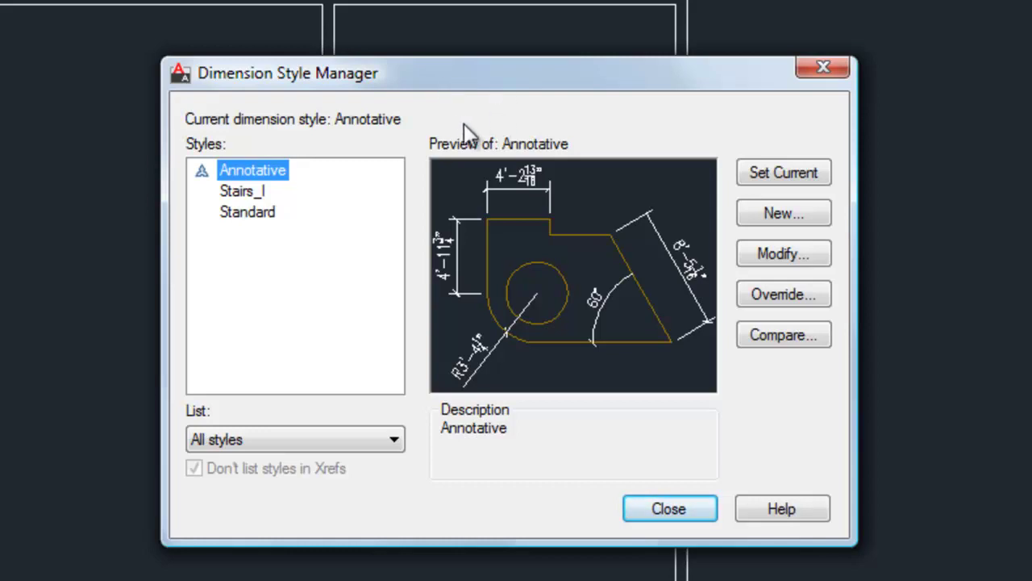
{"action": "mouse_move", "coordinate": [258, 170]}
{"action": "mouse_move", "coordinate": [543, 207]}
{"action": "mouse_move", "coordinate": [323, 242]}
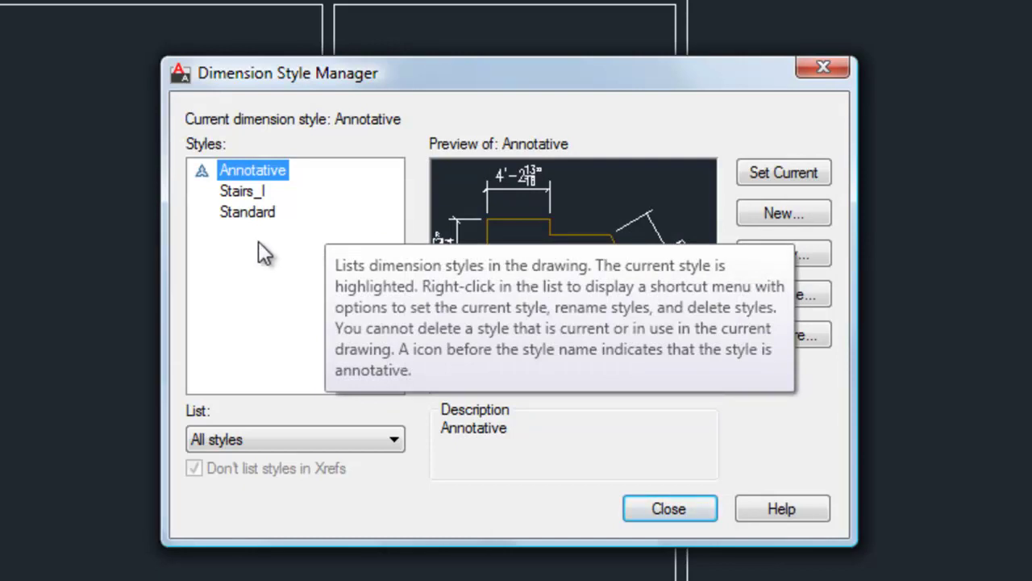
{"action": "left_click", "coordinate": [258, 212]}
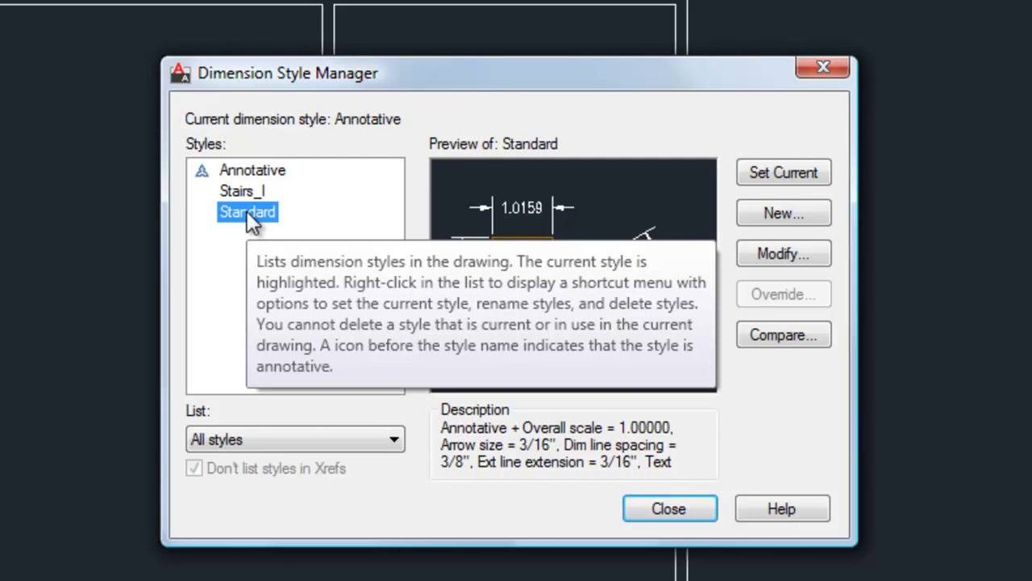
{"action": "left_click", "coordinate": [272, 173]}
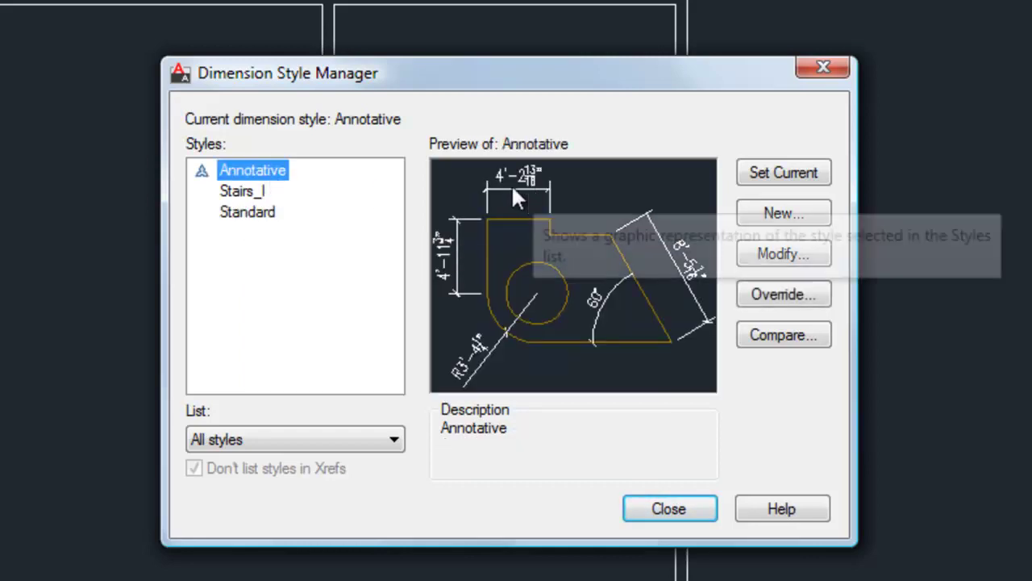
{"action": "left_click", "coordinate": [260, 211]}
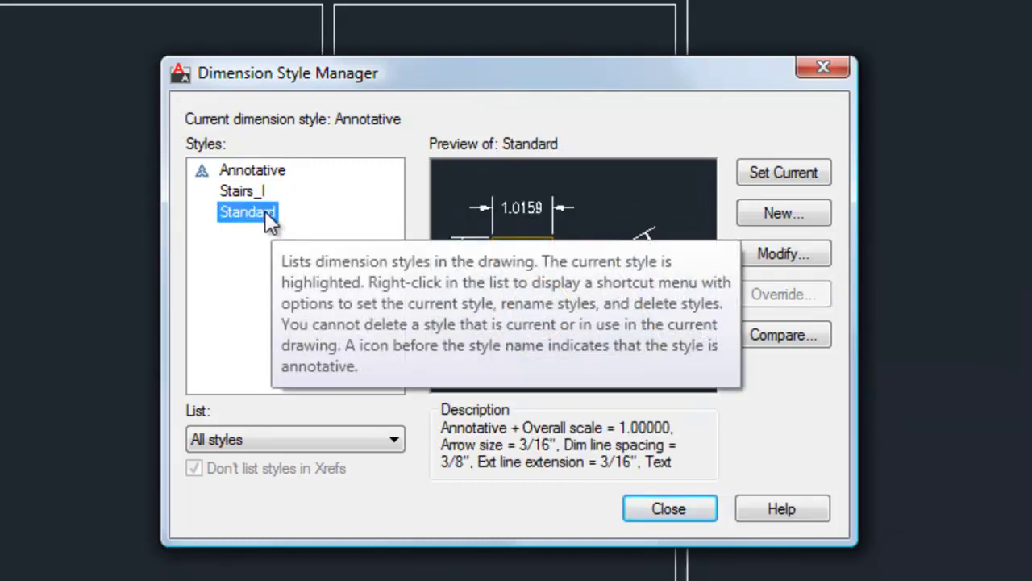
{"action": "double_click", "coordinate": [257, 212]}
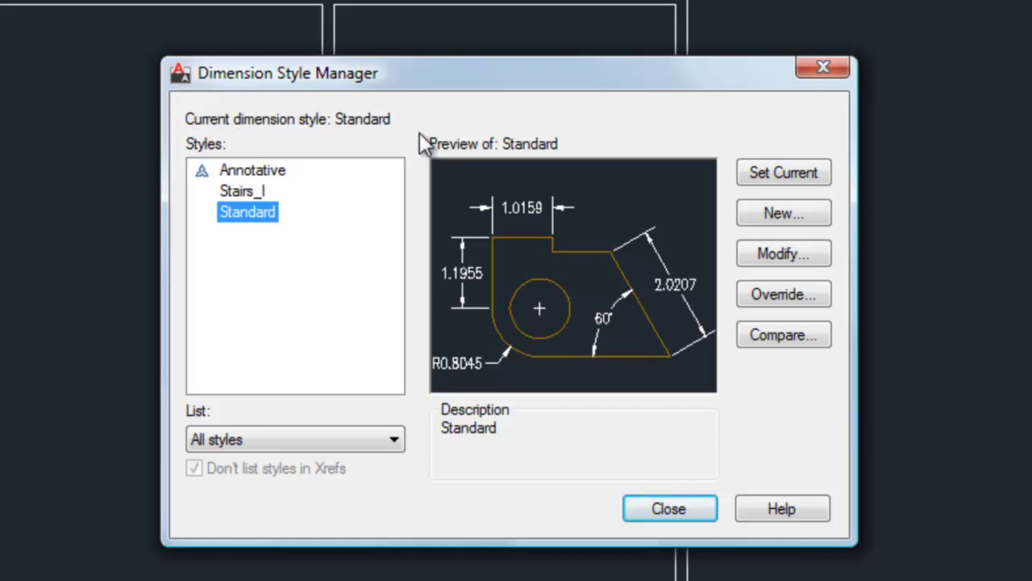
Step: Modify the Standard style to use Architectural tick arrowheads with a 3/32" arrow size
{"action": "left_click", "coordinate": [782, 254]}
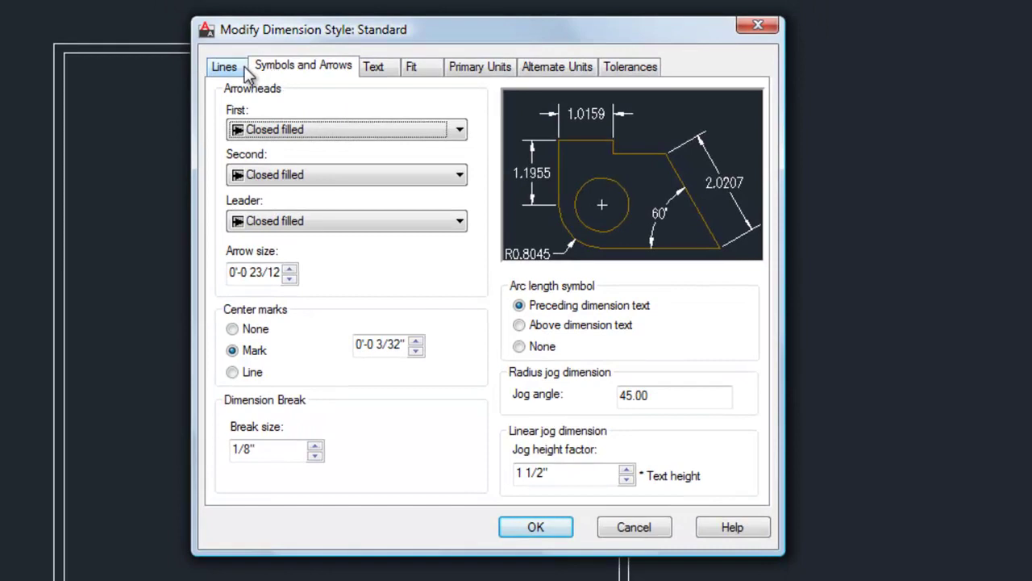
{"action": "left_click", "coordinate": [241, 68]}
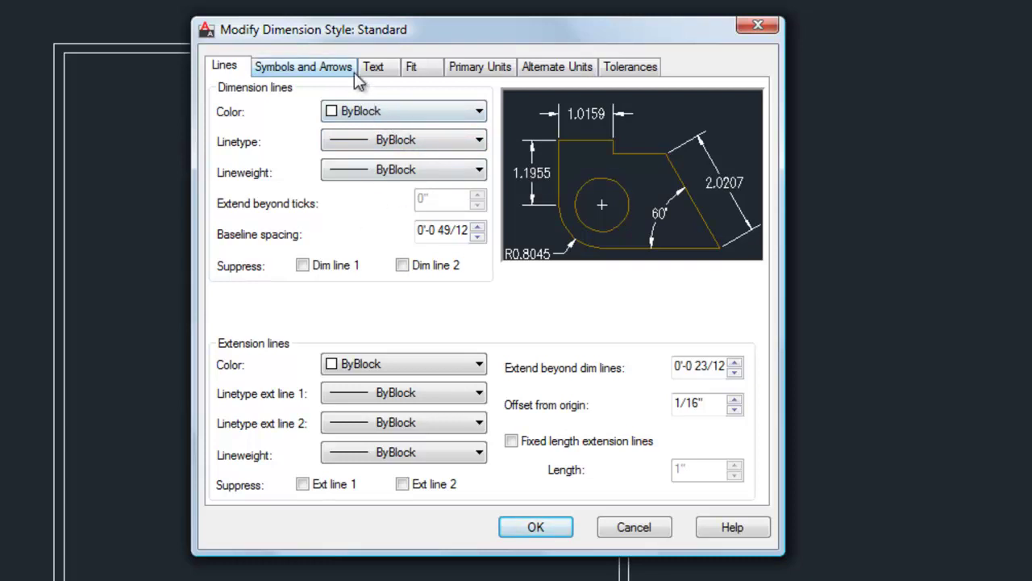
{"action": "left_click", "coordinate": [298, 65]}
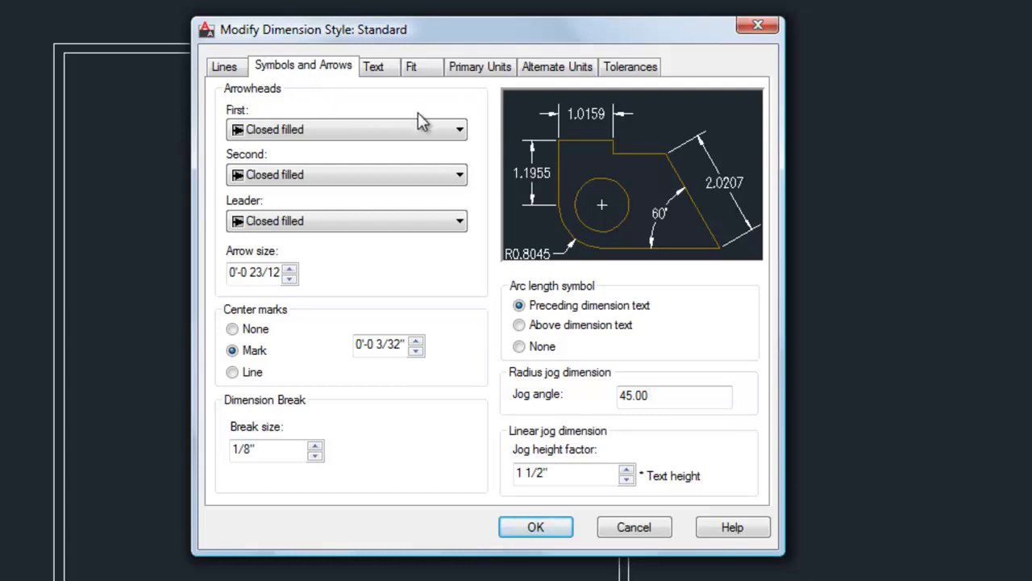
{"action": "left_click", "coordinate": [352, 129]}
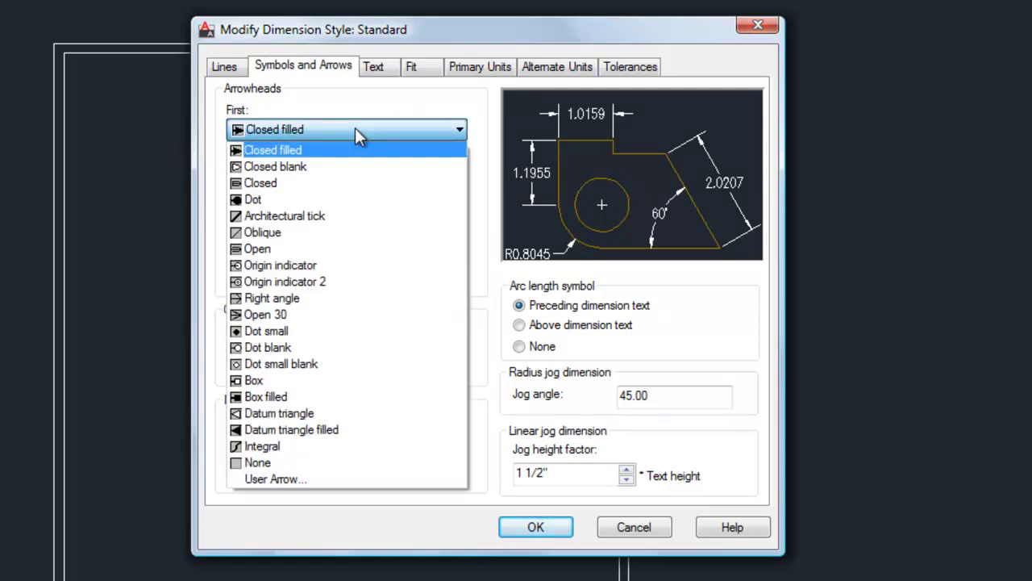
{"action": "left_click", "coordinate": [339, 223]}
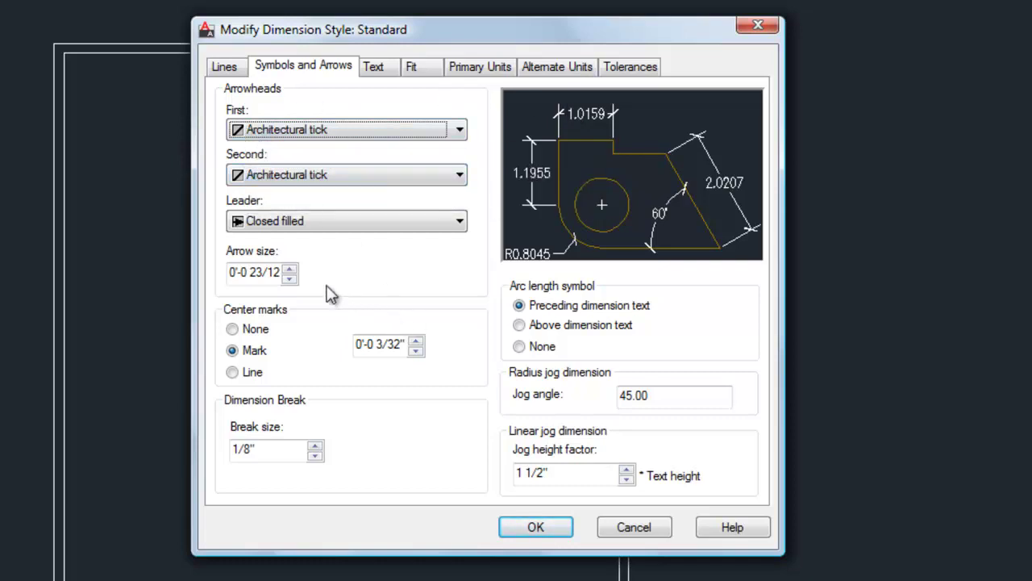
{"action": "left_click", "coordinate": [262, 273]}
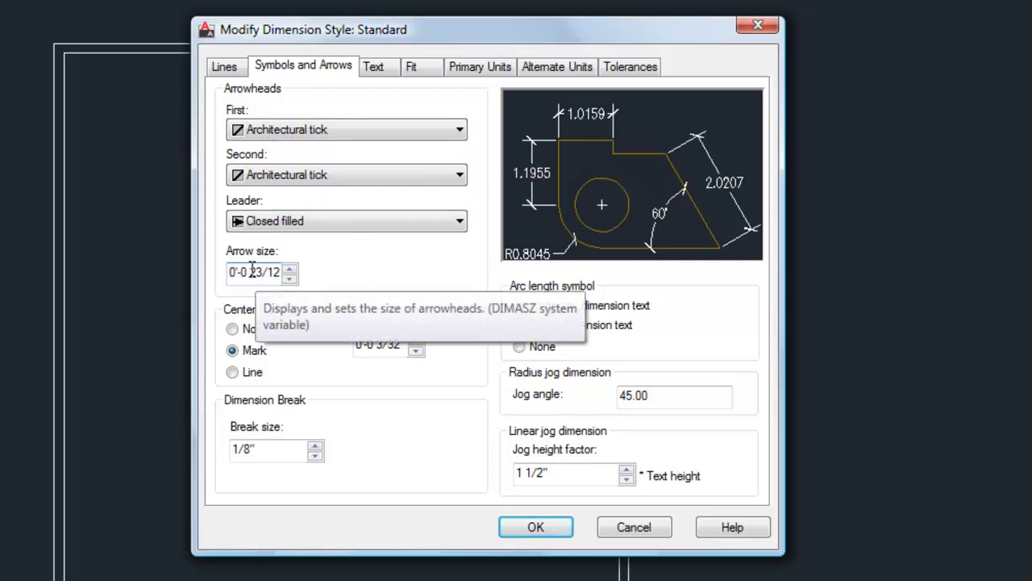
{"action": "left_click_drag", "start_coordinate": [251, 272], "coordinate": [548, 290]}
{"action": "type", "text": "3/32\""}
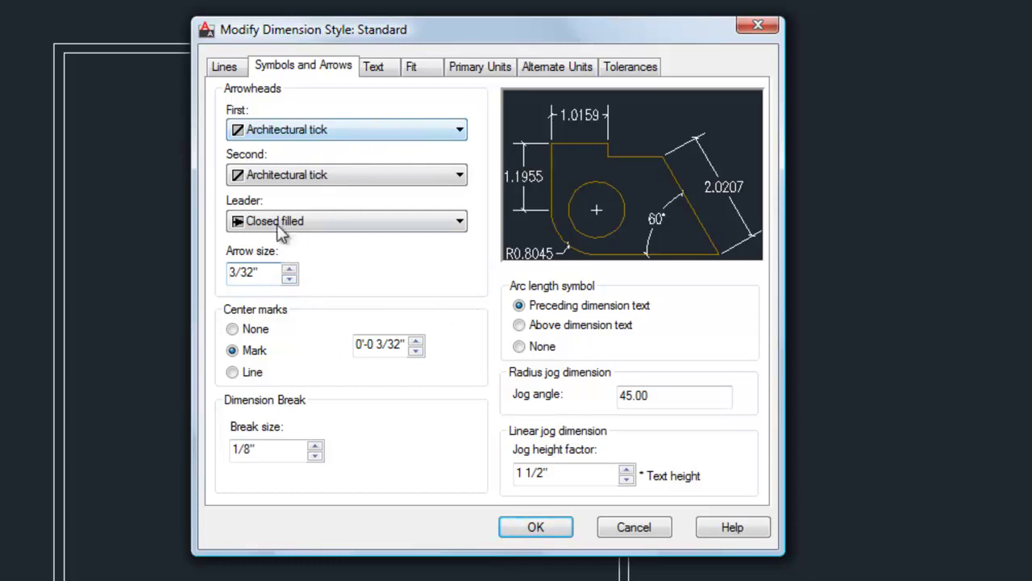
Step: Set the Standard dimension style's text style to Annotative
{"action": "left_click", "coordinate": [378, 70]}
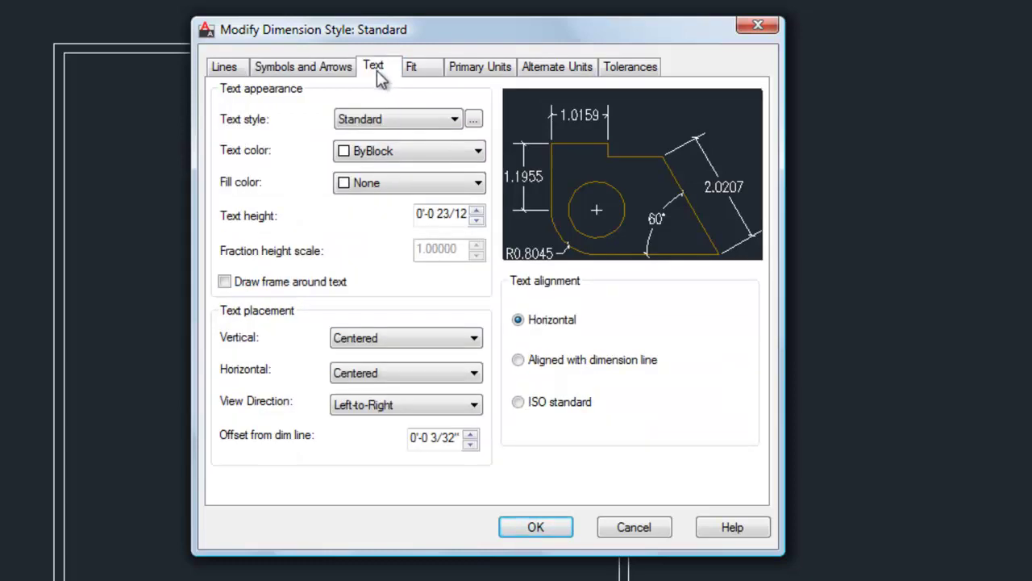
{"action": "left_click", "coordinate": [455, 120]}
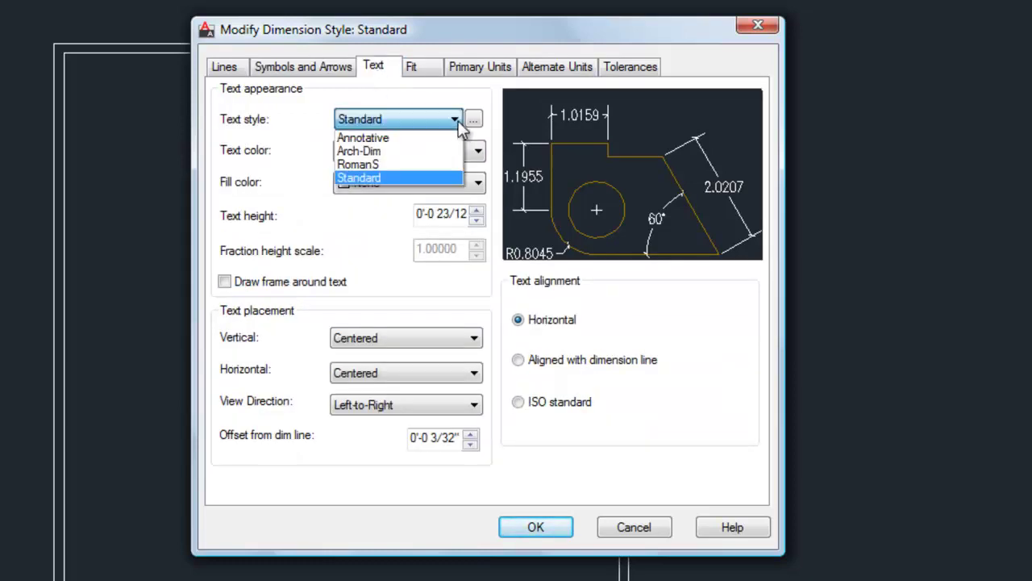
{"action": "left_click", "coordinate": [387, 138]}
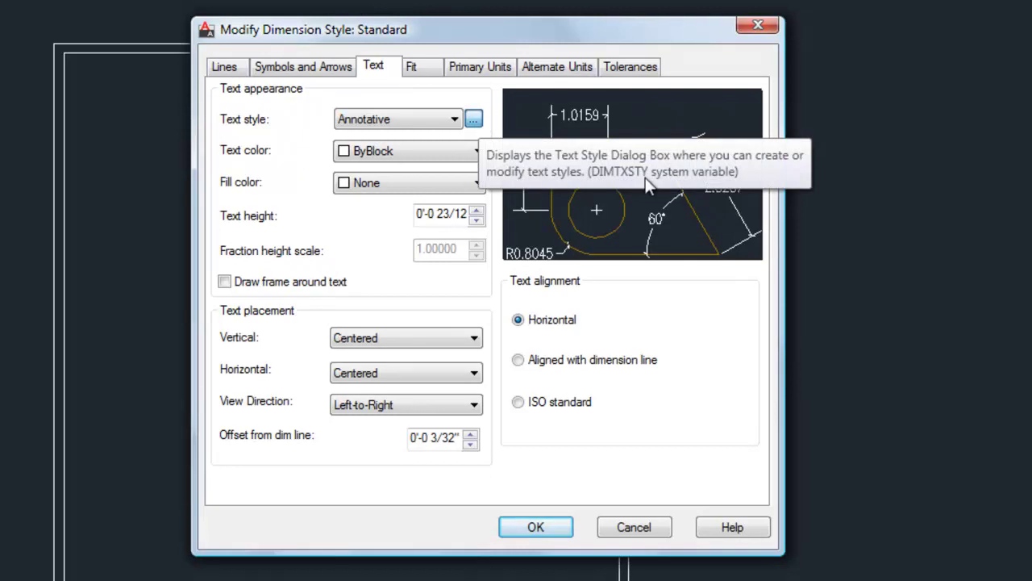
Step: Change the Annotative text style to the Arial font with a 3/32 paper text height
{"action": "left_click", "coordinate": [474, 118]}
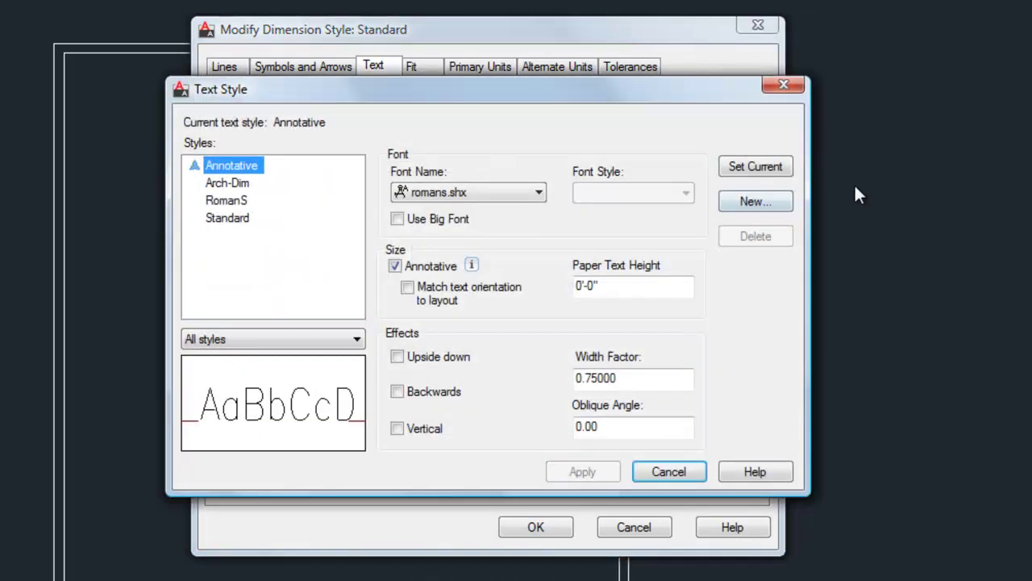
{"action": "left_click", "coordinate": [539, 192]}
{"action": "left_click_drag", "start_coordinate": [593, 253], "coordinate": [596, 234]}
{"action": "left_click", "coordinate": [565, 254]}
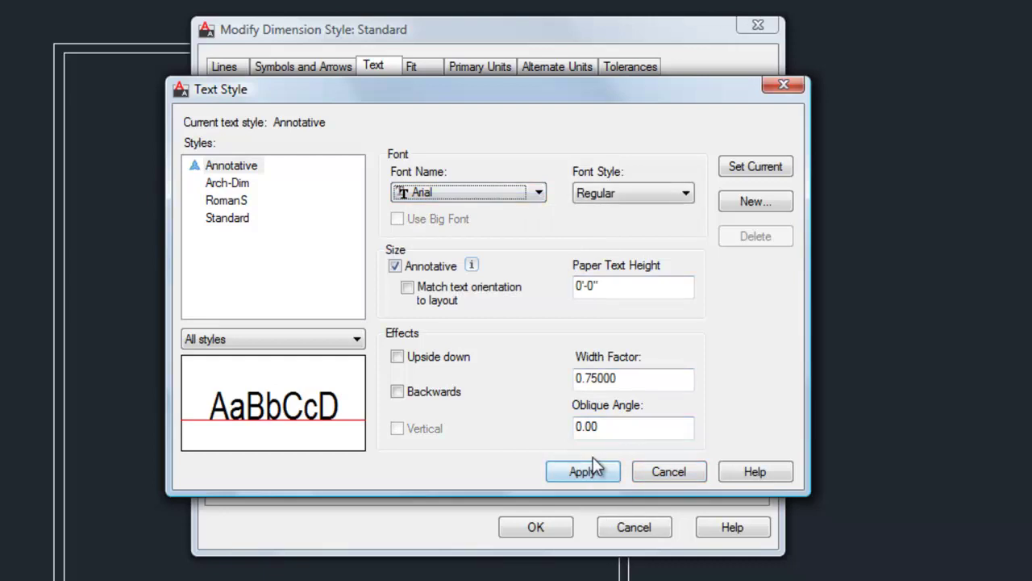
{"action": "left_click_drag", "start_coordinate": [622, 288], "coordinate": [479, 286]}
{"action": "type", "text": "36"}
{"action": "key", "text": "BackSpace"}
{"action": "type", "text": "/32"}
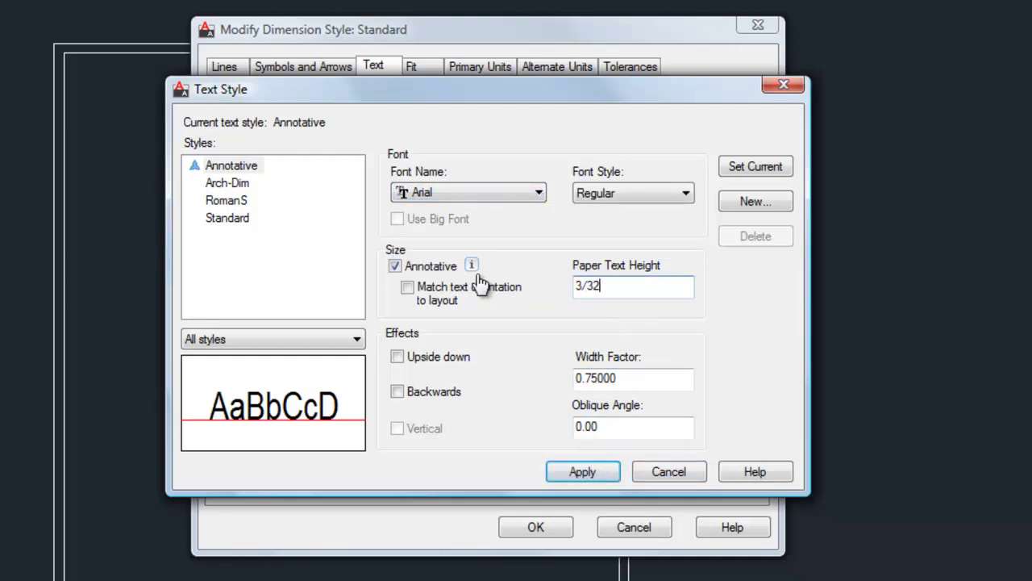
{"action": "key", "text": "Return"}
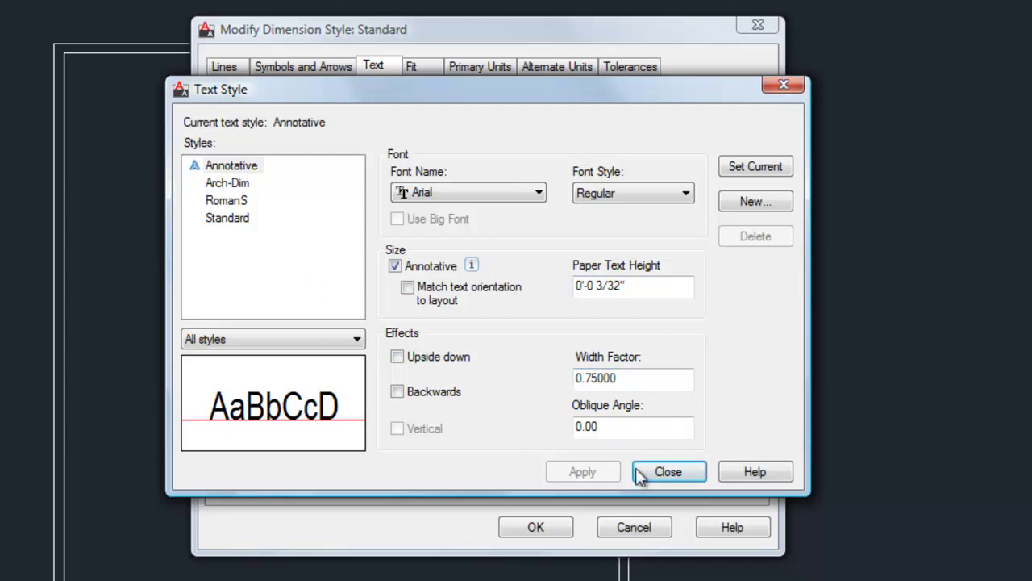
Step: Align the Standard dimension text with the dimension line and place it above
{"action": "left_click", "coordinate": [667, 471]}
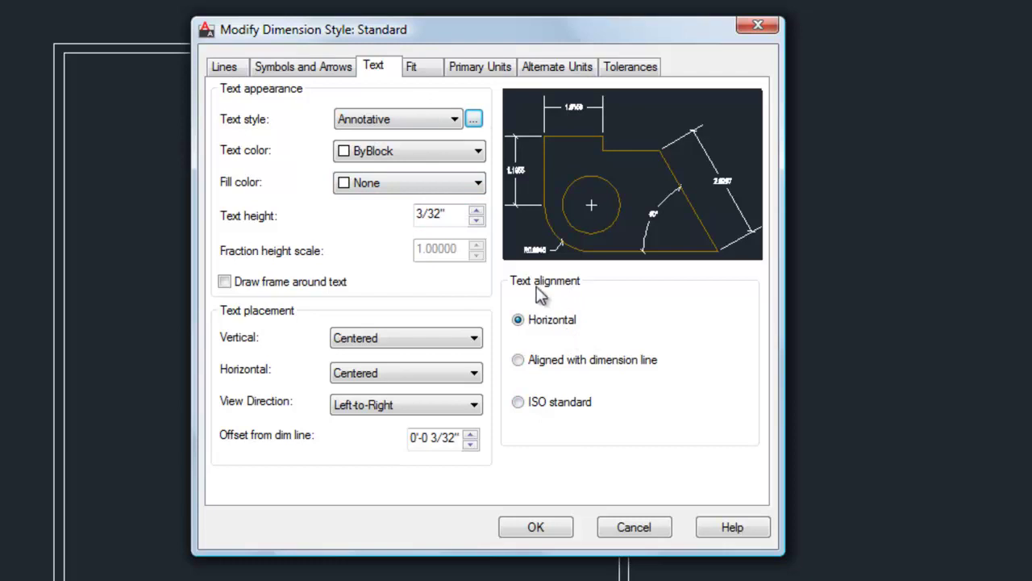
{"action": "left_click", "coordinate": [560, 360]}
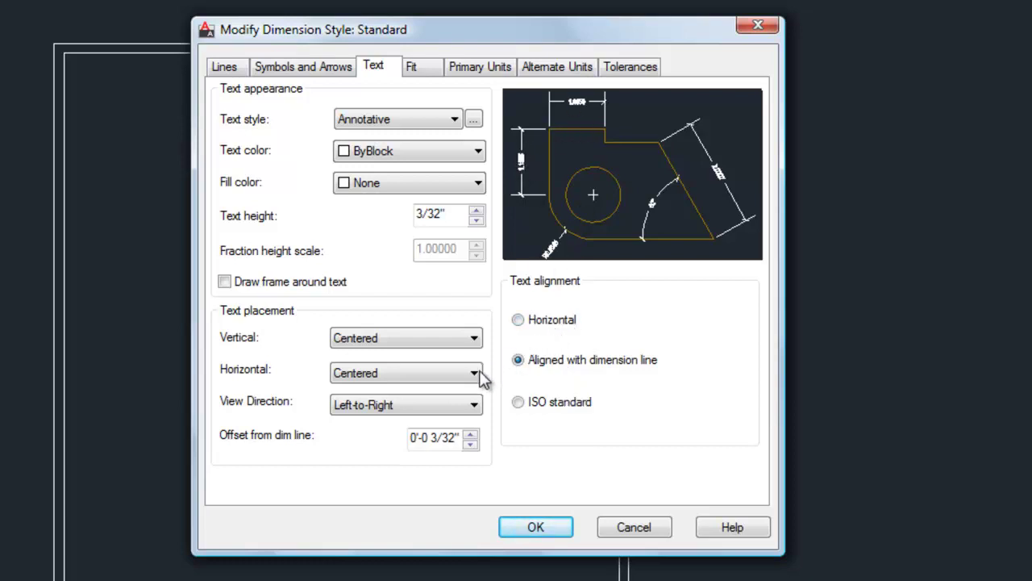
{"action": "left_click", "coordinate": [444, 340]}
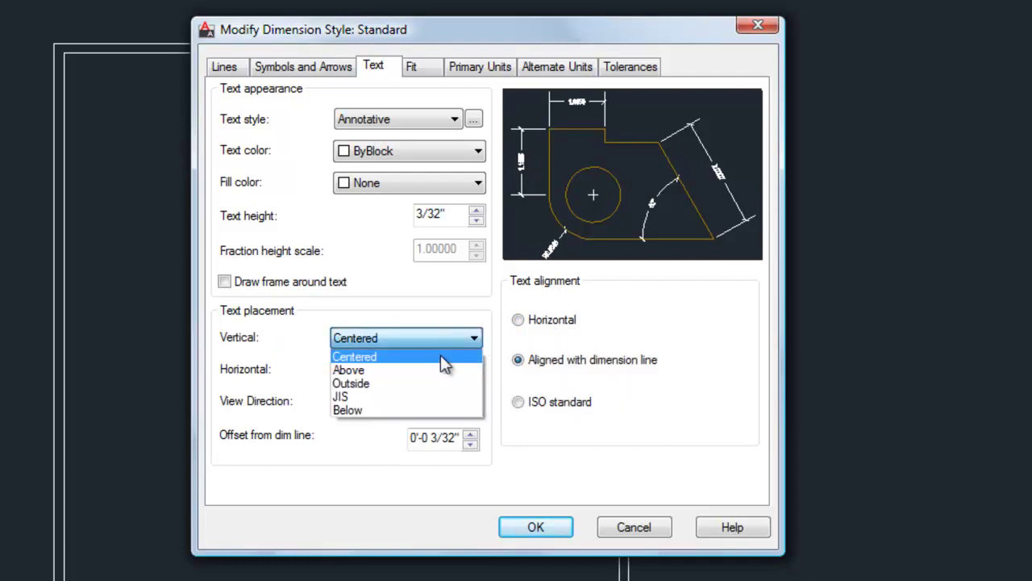
{"action": "left_click", "coordinate": [440, 371]}
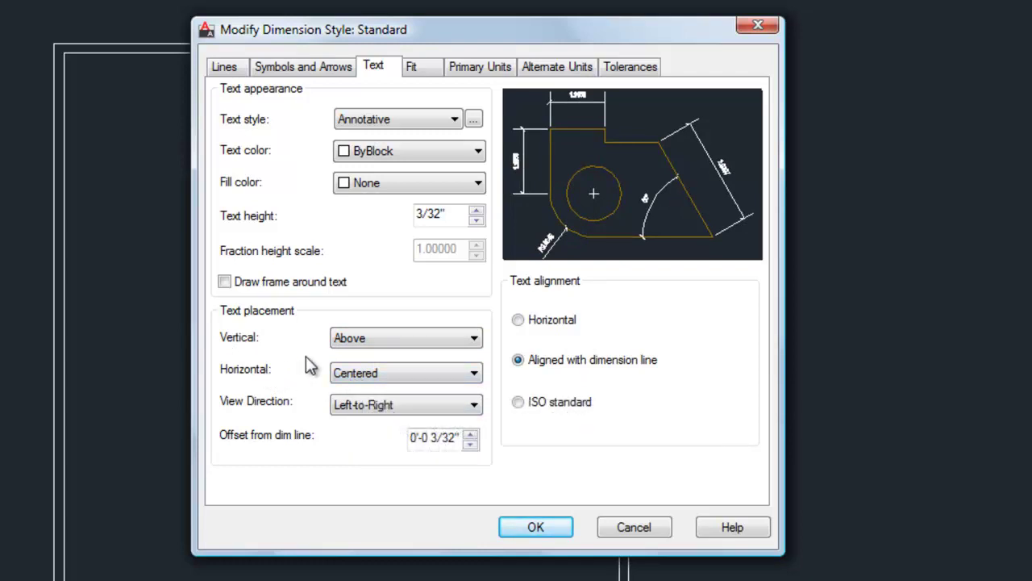
Step: Check Annotative in the Fit options of the Standard dimension style
{"action": "left_click", "coordinate": [424, 68]}
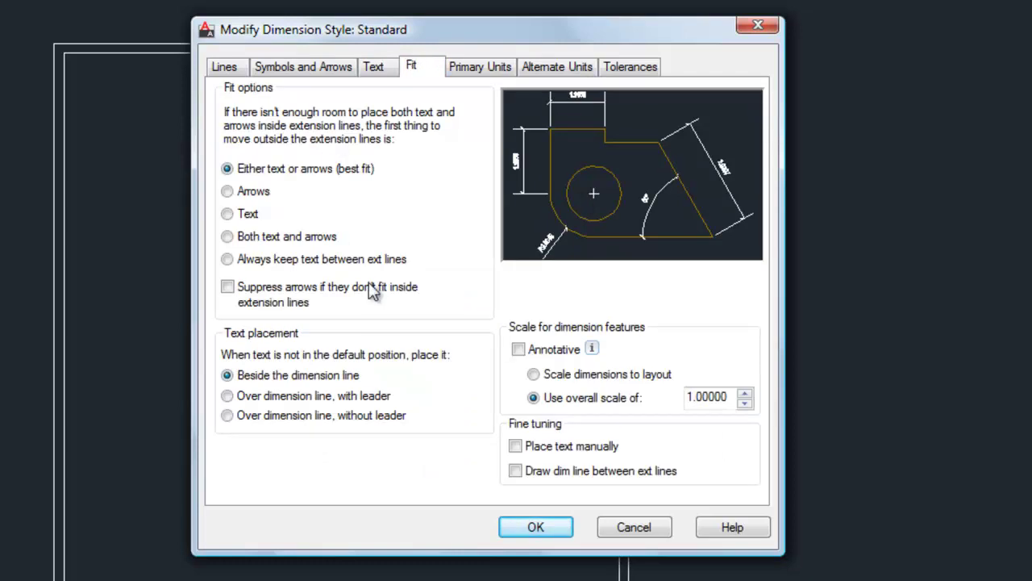
{"action": "left_click", "coordinate": [536, 355]}
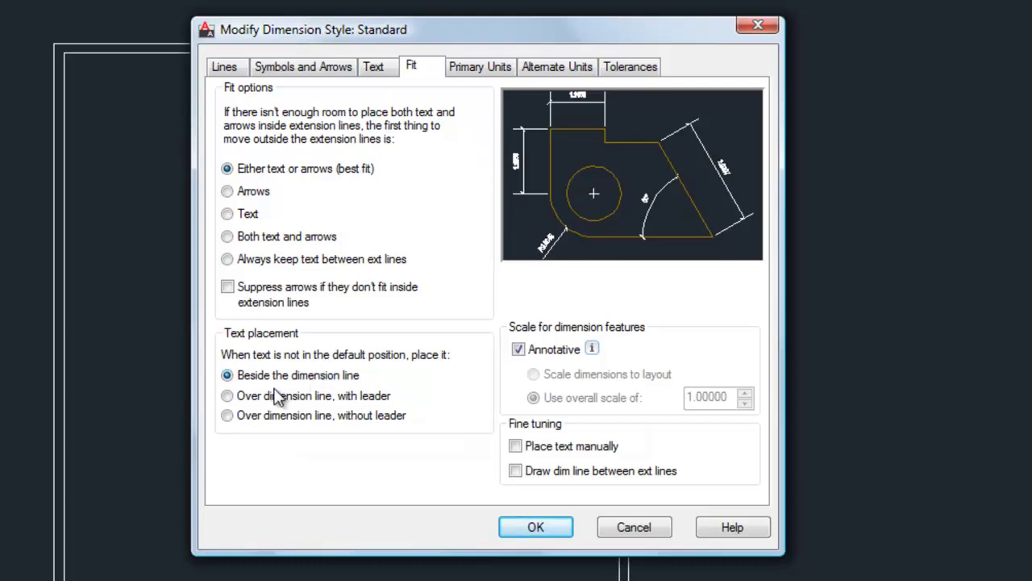
{"action": "mouse_move", "coordinate": [253, 401]}
Step: Use Architectural units at 0'-0 1/16" precision and stop suppressing zero inches
{"action": "left_click", "coordinate": [487, 67]}
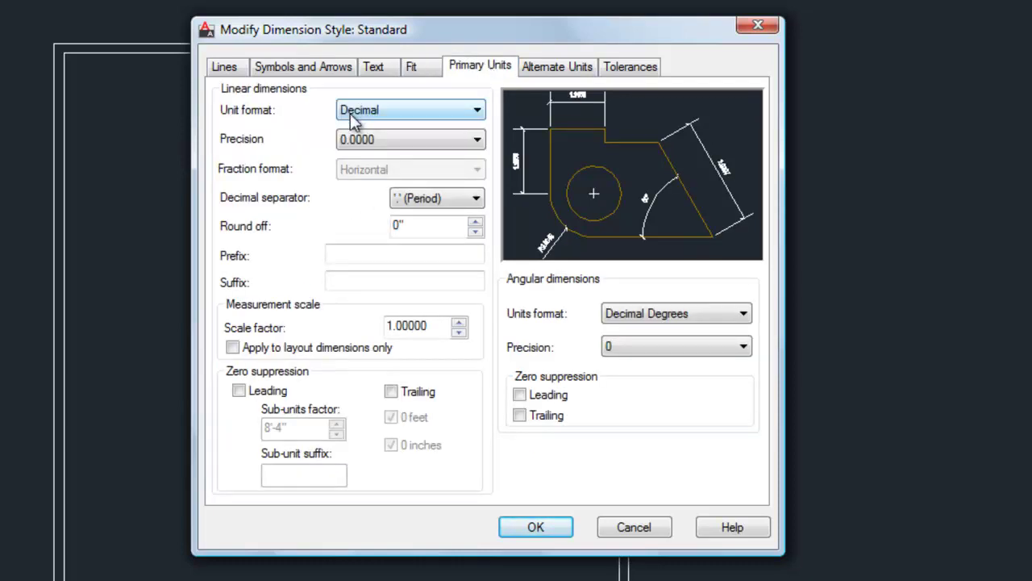
{"action": "left_click", "coordinate": [391, 111]}
{"action": "left_click", "coordinate": [410, 167]}
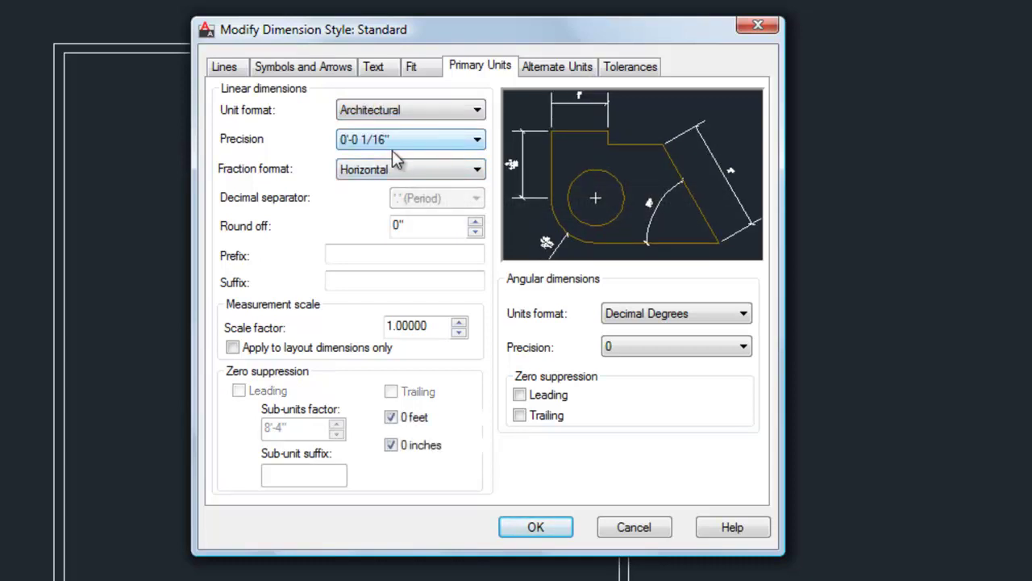
{"action": "left_click", "coordinate": [444, 142]}
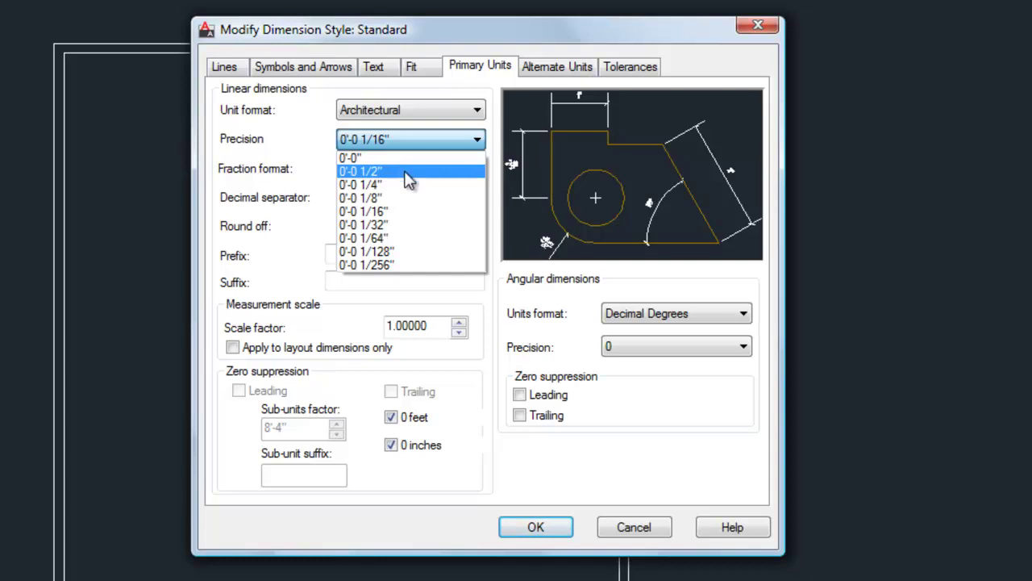
{"action": "left_click", "coordinate": [528, 472]}
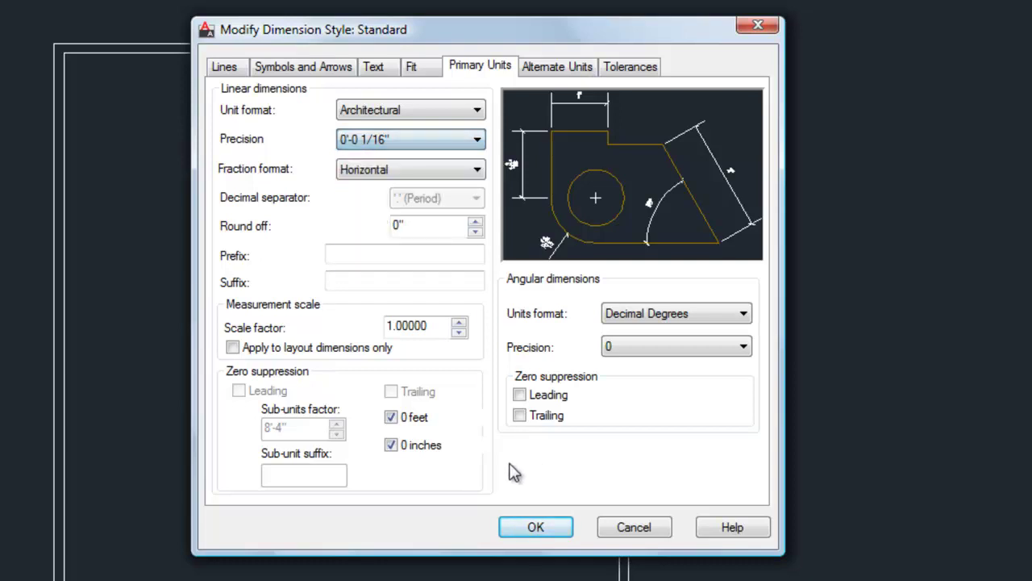
{"action": "left_click", "coordinate": [392, 450]}
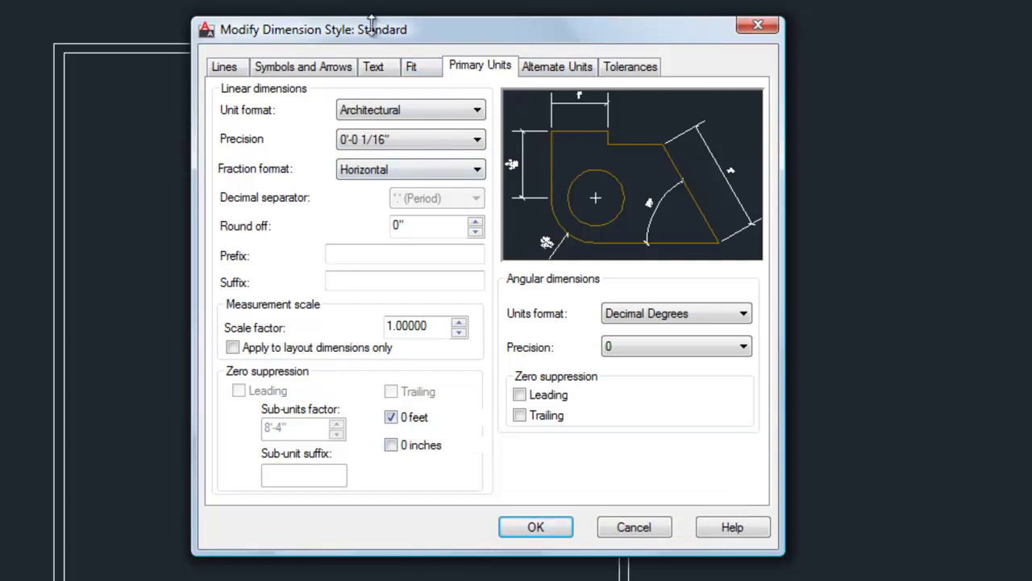
Step: Set the Standard style's Extend beyond ticks value to 3/32
{"action": "left_click", "coordinate": [232, 71]}
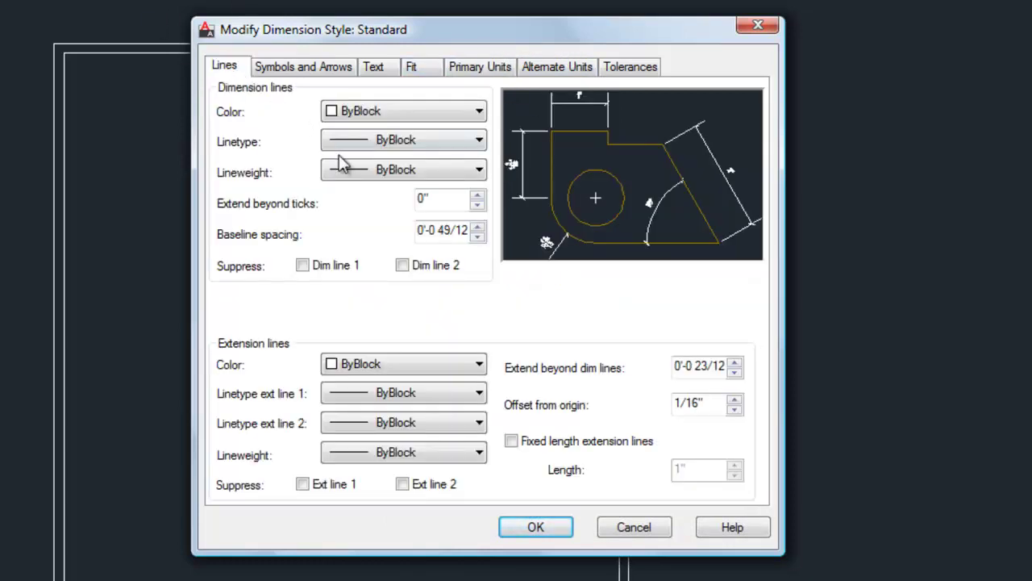
{"action": "mouse_move", "coordinate": [441, 195]}
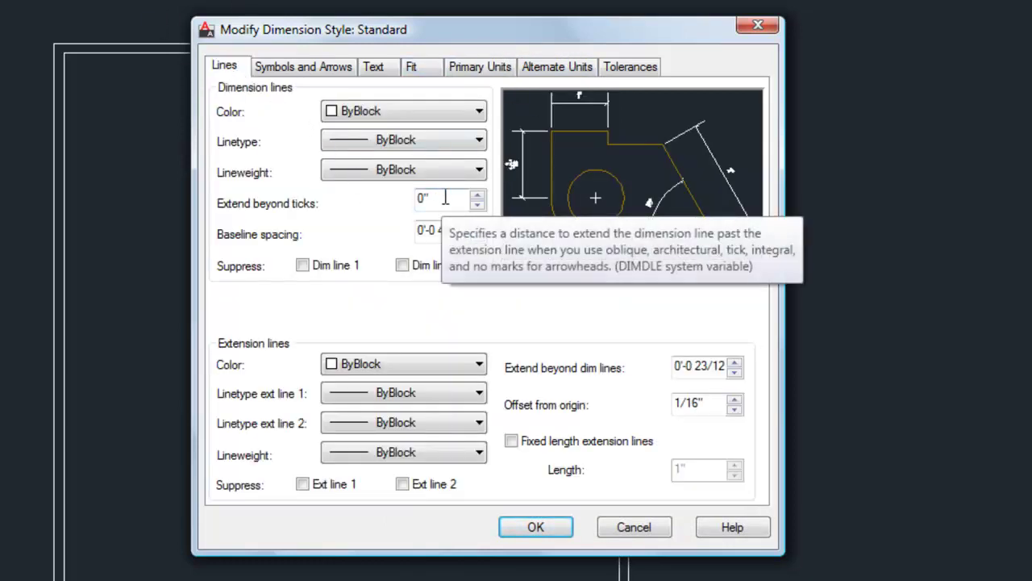
{"action": "double_click", "coordinate": [441, 199]}
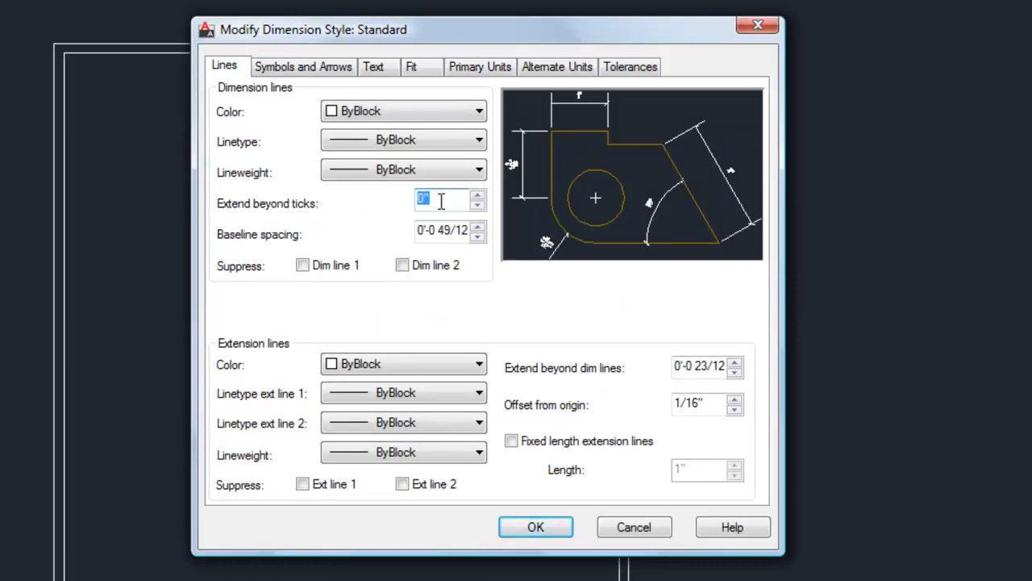
{"action": "type", "text": "3/32"}
Step: Set Extend beyond dim lines to 3/32" and save the dimension style
{"action": "double_click", "coordinate": [708, 367]}
{"action": "left_click", "coordinate": [693, 369]}
{"action": "key", "text": "BackSpace"}
{"action": "key", "text": "BackSpace"}
{"action": "key", "text": "BackSpace"}
{"action": "double_click", "coordinate": [693, 367]}
{"action": "type", "text": "3/"}
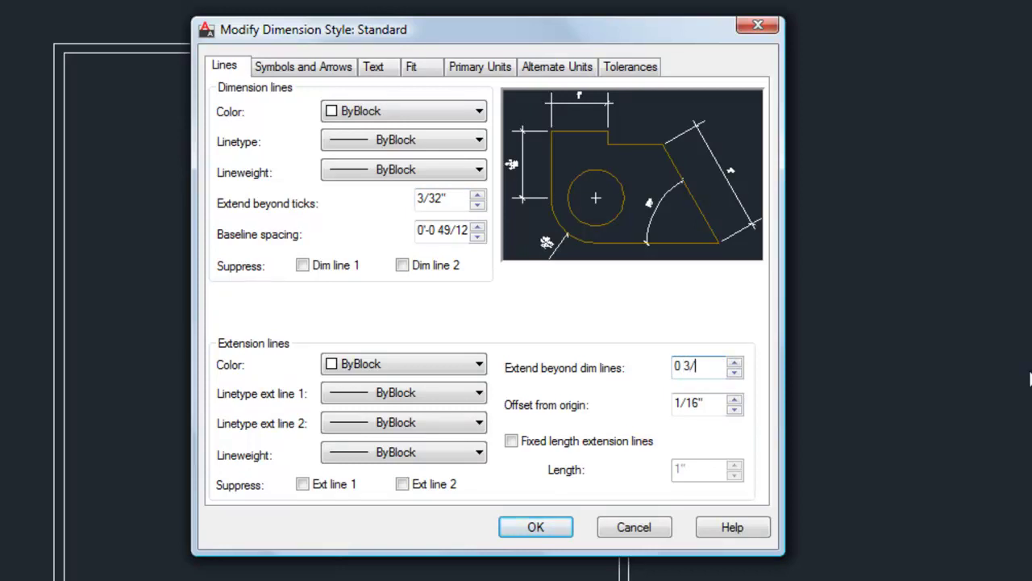
{"action": "type", "text": "32\""}
{"action": "key", "text": "Home"}
{"action": "key", "text": "Delete"}
{"action": "key", "text": "Delete"}
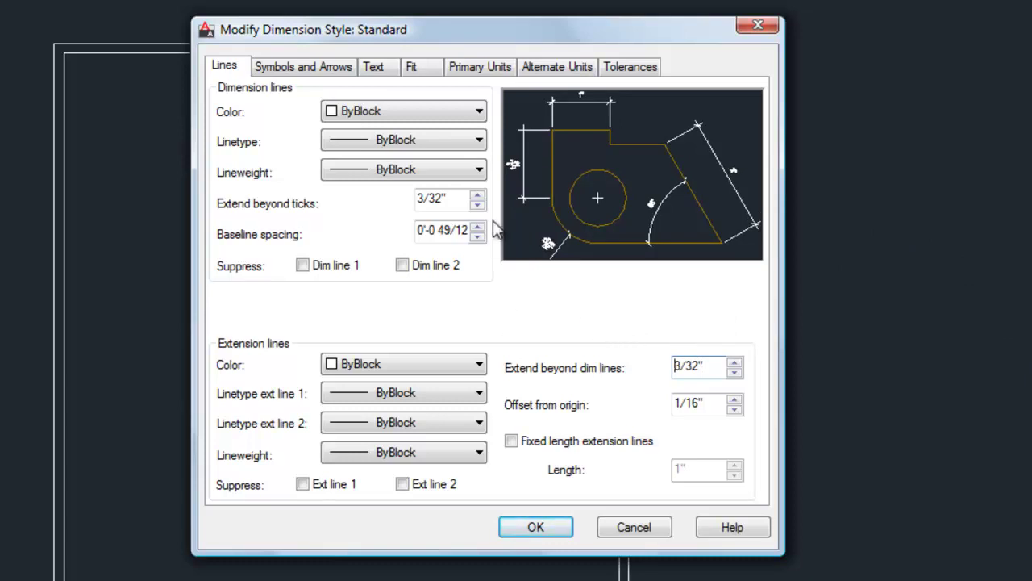
{"action": "left_click", "coordinate": [557, 527]}
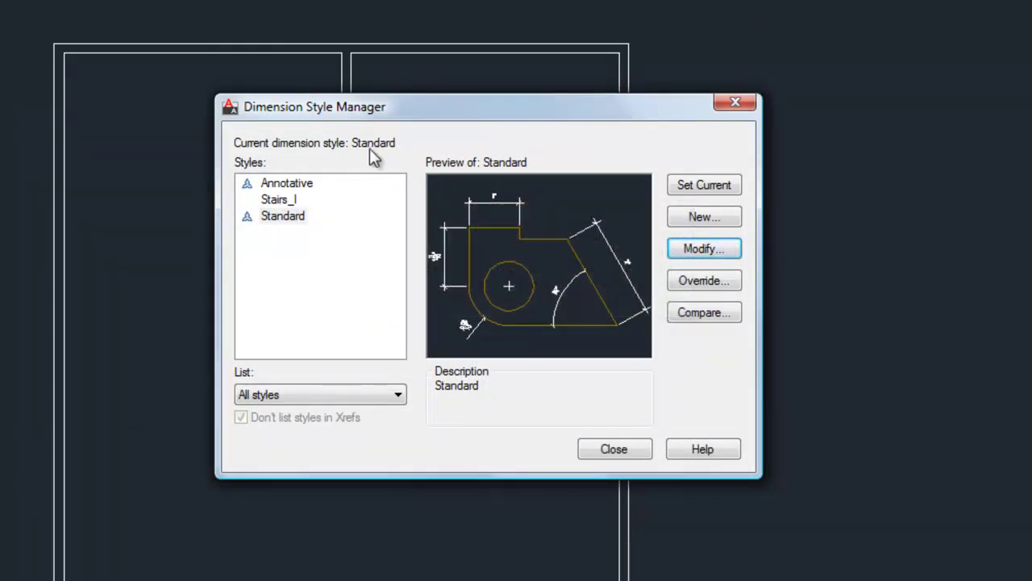
{"action": "left_click", "coordinate": [296, 187]}
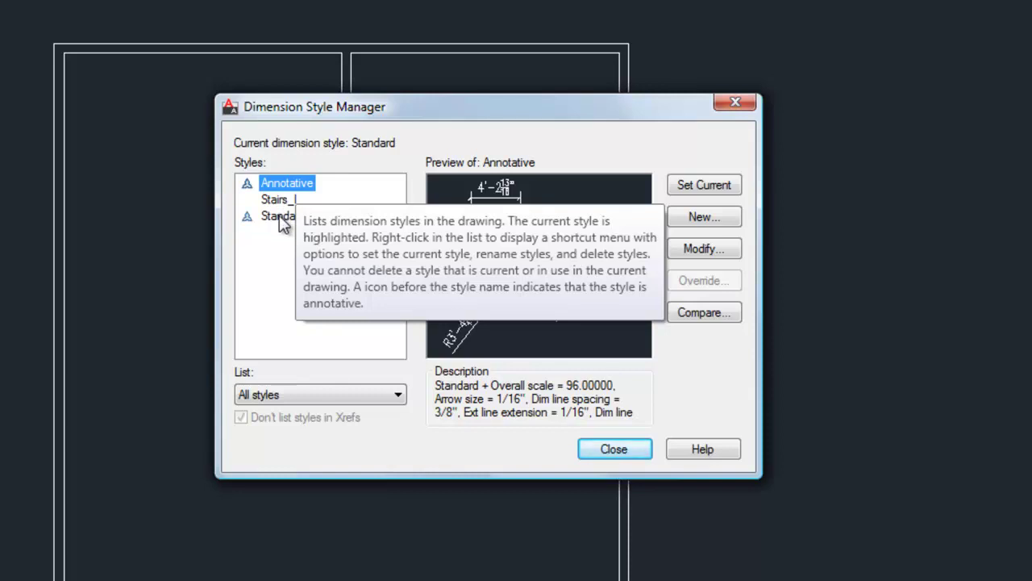
{"action": "left_click", "coordinate": [282, 216]}
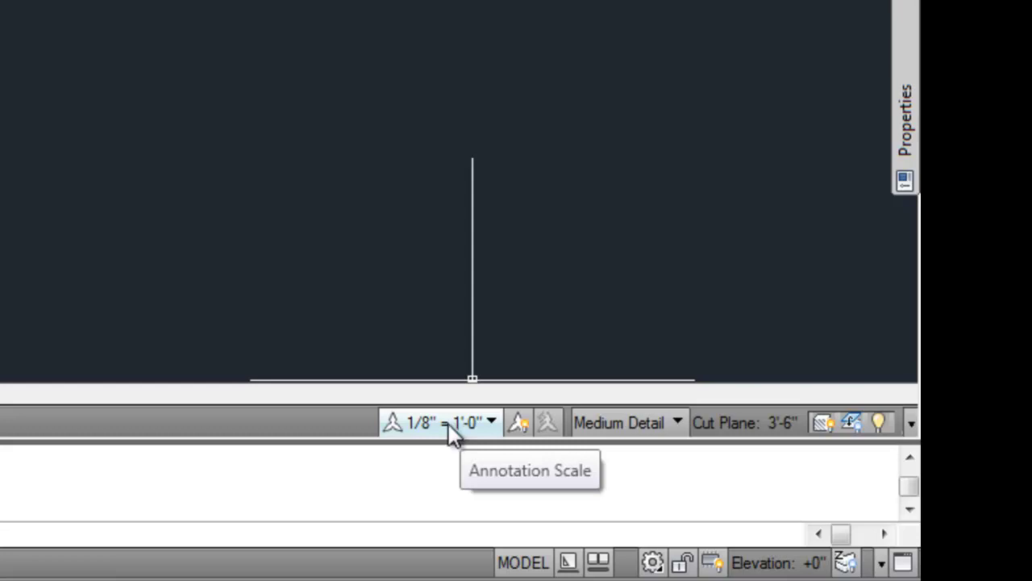
Step: Change the drawing's annotation scale to 1/4" = 1'-0"
{"action": "left_click", "coordinate": [452, 428]}
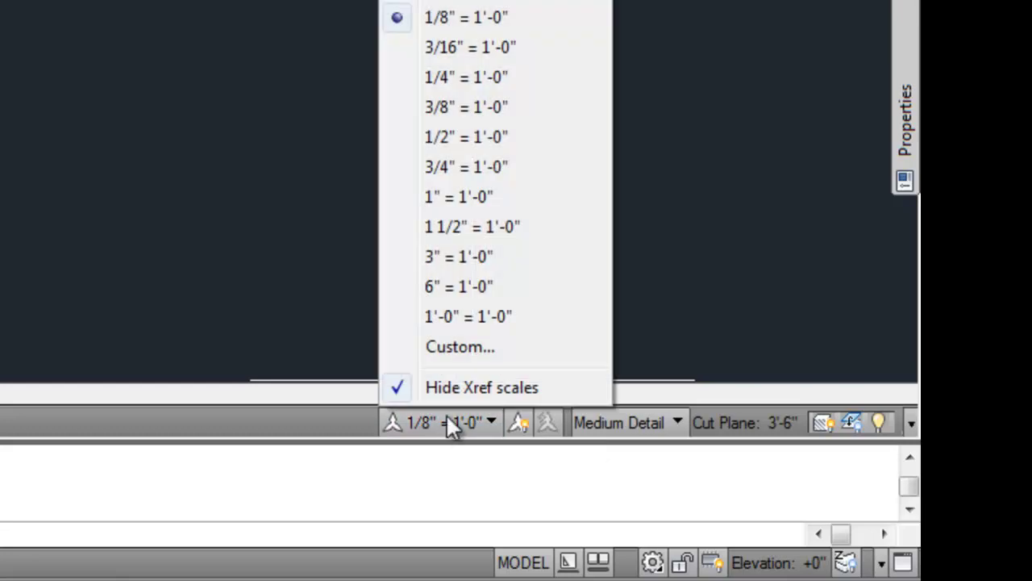
{"action": "left_click", "coordinate": [466, 79]}
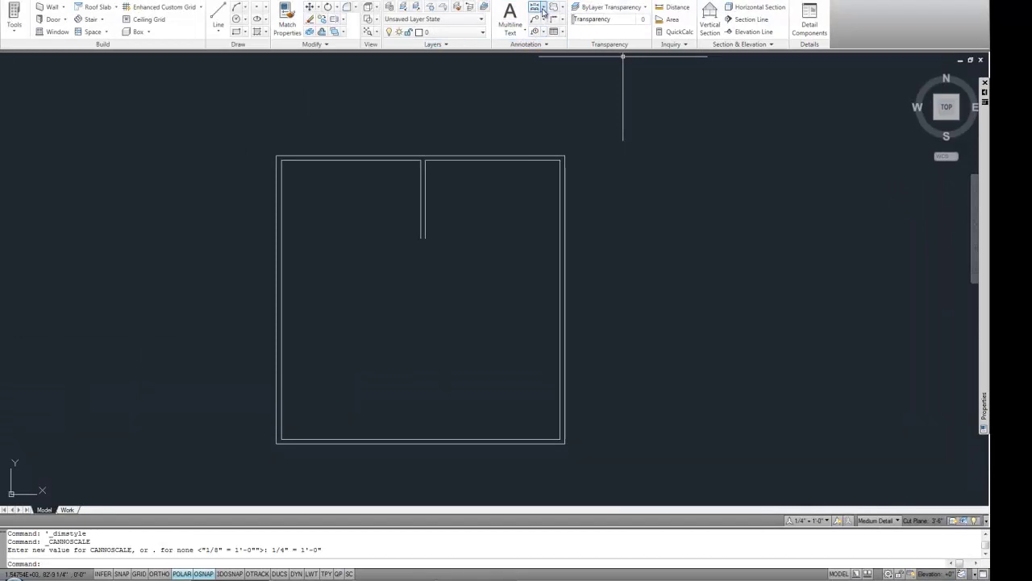
Step: Start the Linear dimension command from the Annotation panel's dimension list
{"action": "left_click", "coordinate": [544, 8]}
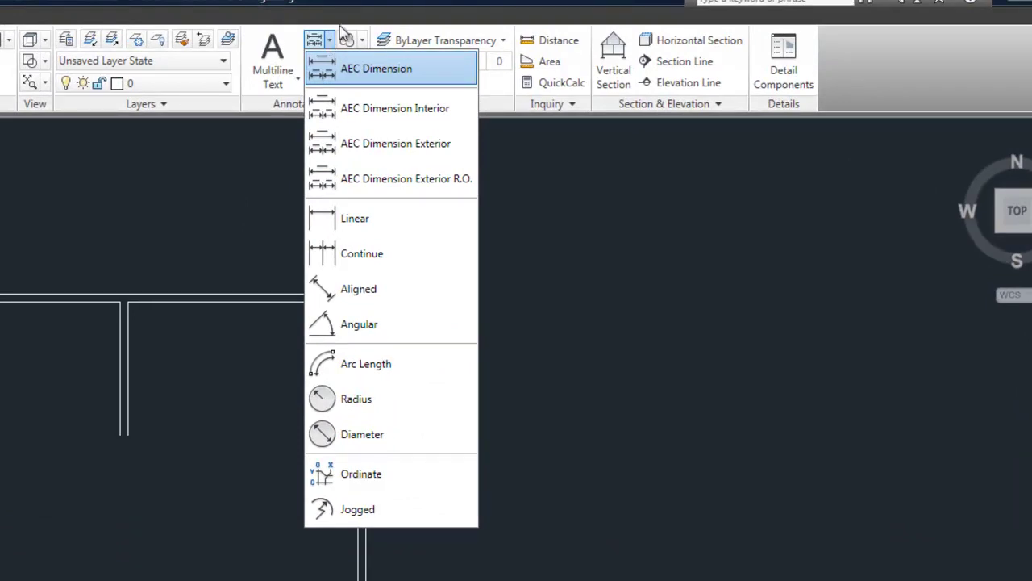
{"action": "left_click", "coordinate": [373, 10]}
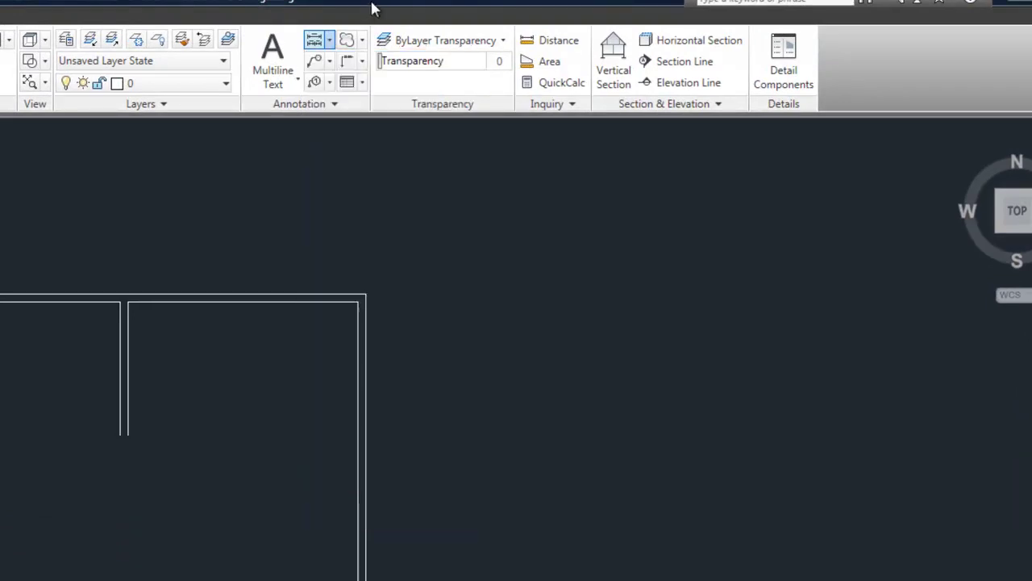
{"action": "left_click", "coordinate": [330, 44]}
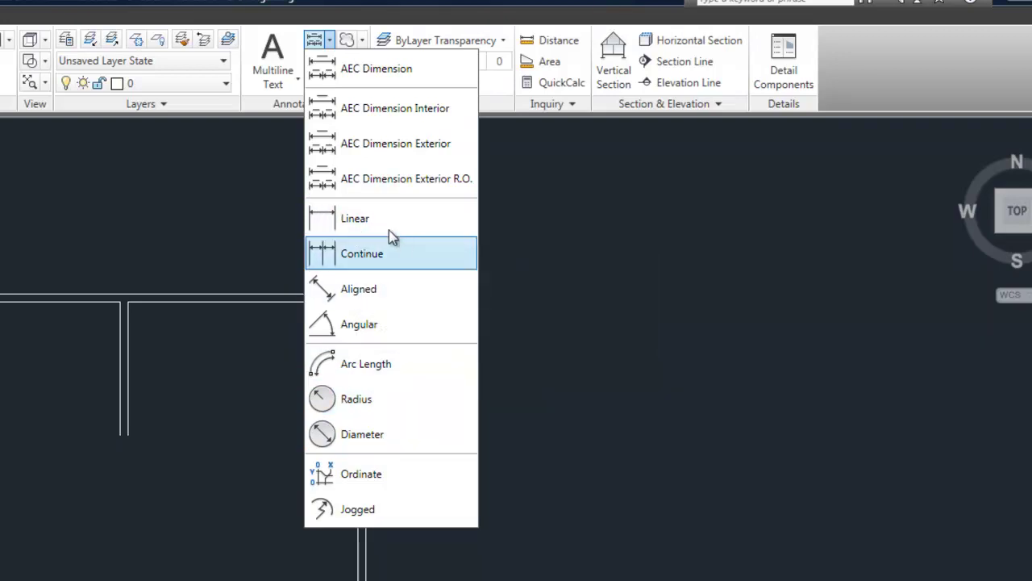
{"action": "left_click", "coordinate": [355, 216]}
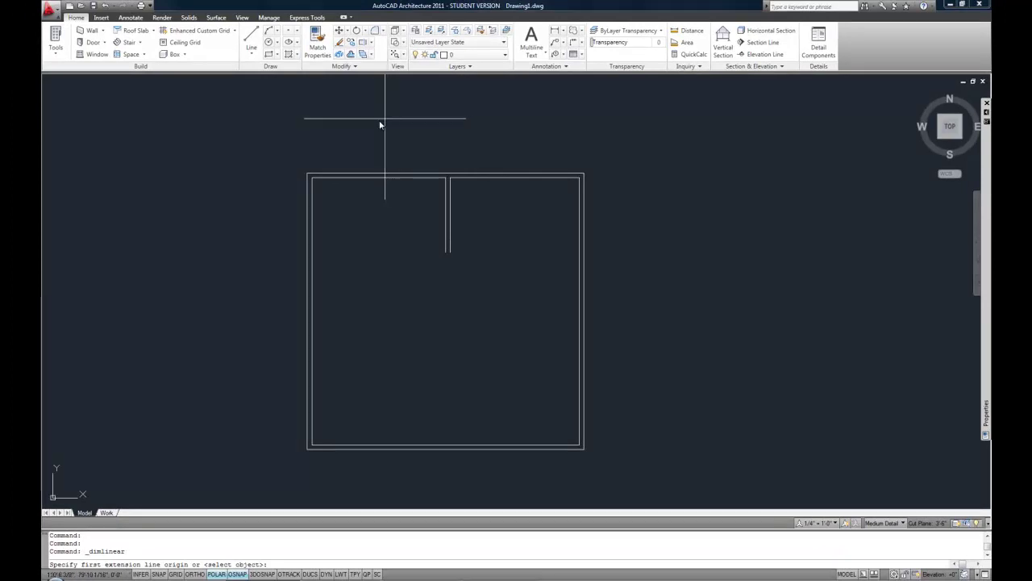
Step: Dimension the top wall from outer corner to outer corner as 20'-0", placed above the plan
{"action": "left_click", "coordinate": [306, 173]}
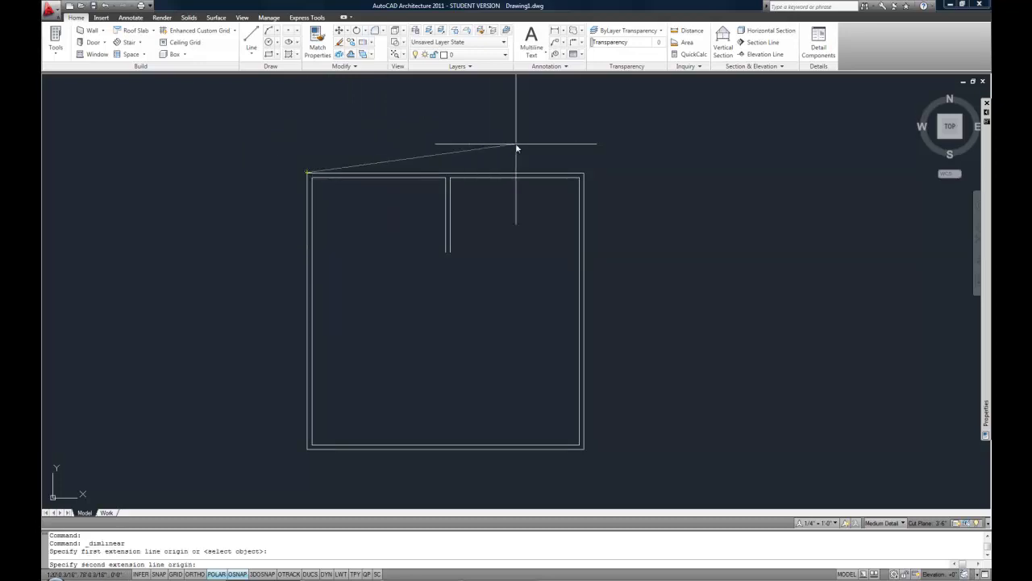
{"action": "left_click", "coordinate": [584, 173]}
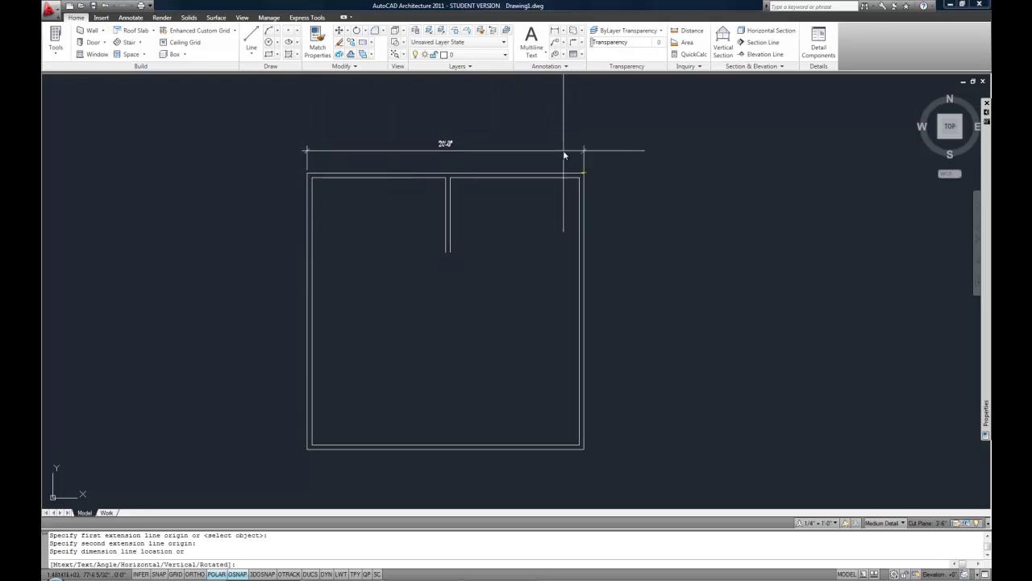
{"action": "scroll", "coordinate": [565, 152], "scroll_direction": "up", "scroll_amount": 3}
{"action": "middle_click_drag", "start_coordinate": [561, 152], "coordinate": [685, 173]}
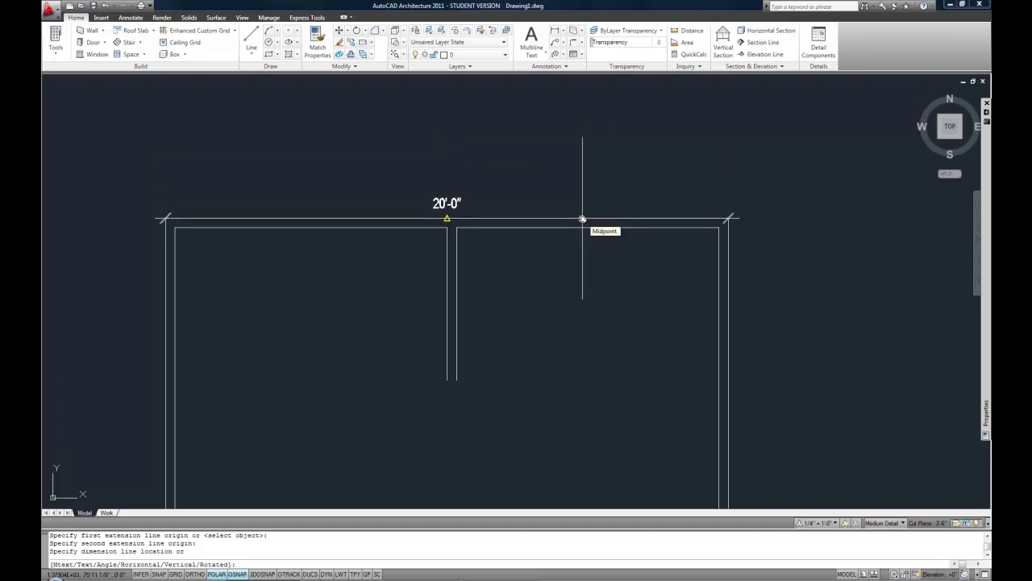
{"action": "scroll", "coordinate": [578, 155], "scroll_direction": "down", "scroll_amount": 5}
{"action": "middle_click_drag", "start_coordinate": [578, 154], "coordinate": [546, 303]}
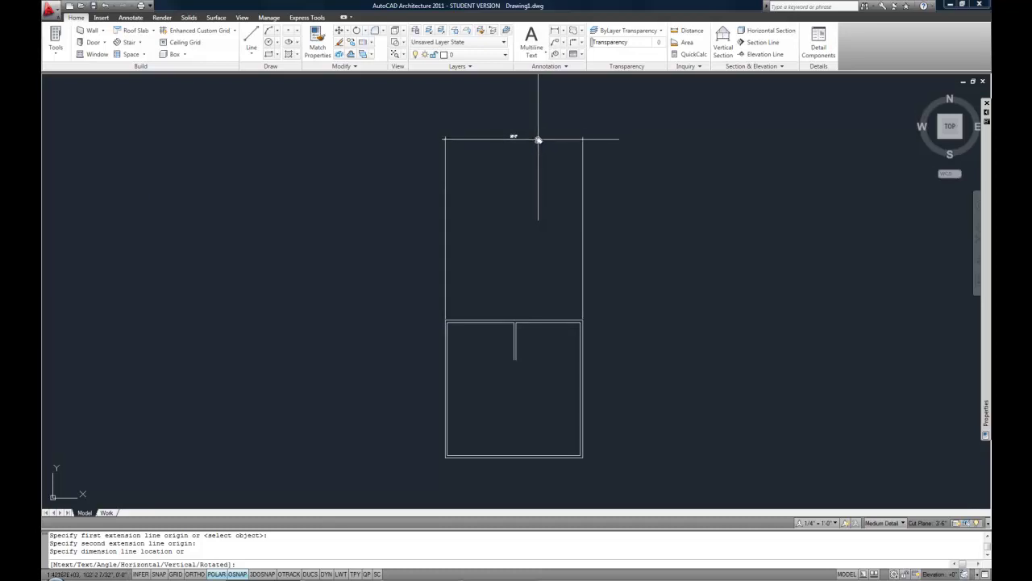
{"action": "scroll", "coordinate": [537, 302], "scroll_direction": "up", "scroll_amount": 5}
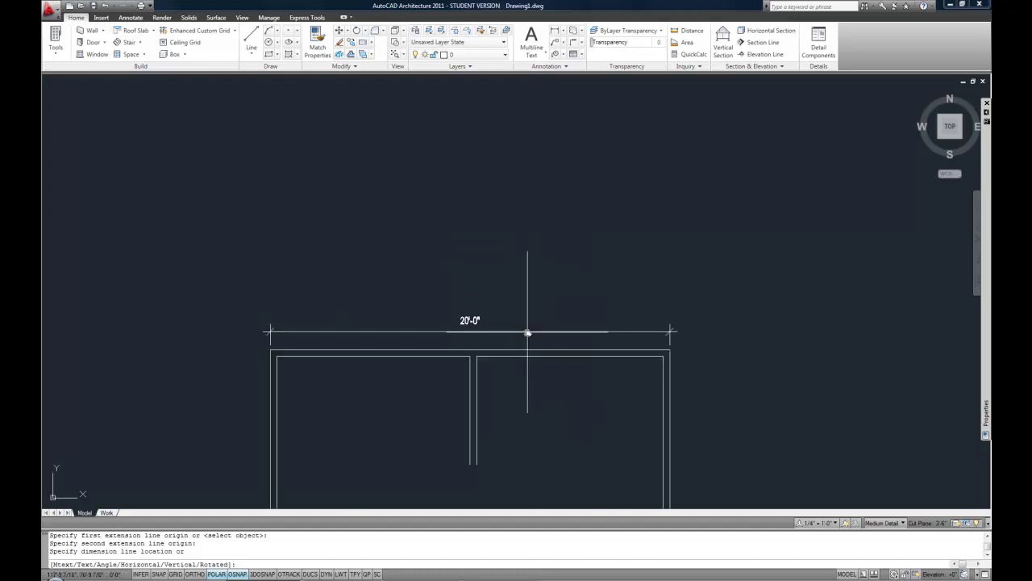
{"action": "left_click", "coordinate": [521, 314]}
{"action": "middle_click_drag", "start_coordinate": [656, 326], "coordinate": [654, 223]}
{"action": "scroll", "coordinate": [584, 228], "scroll_direction": "up", "scroll_amount": 2}
{"action": "middle_click_drag", "start_coordinate": [583, 228], "coordinate": [604, 231]}
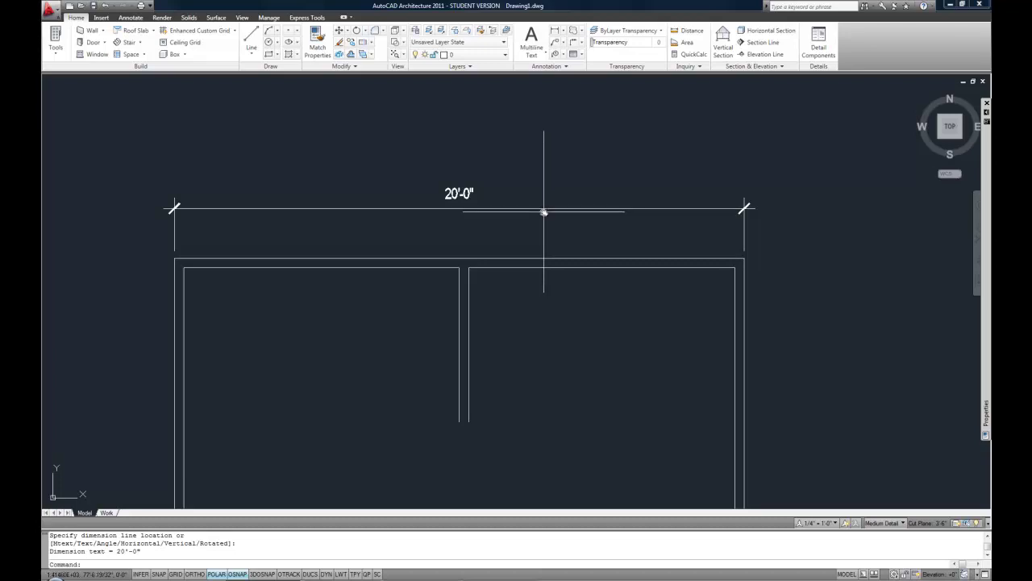
Step: Add a vertical 20'-0" linear dimension along the left side of the plan
{"action": "left_click", "coordinate": [554, 30]}
{"action": "scroll", "coordinate": [544, 80], "scroll_direction": "down", "scroll_amount": 2}
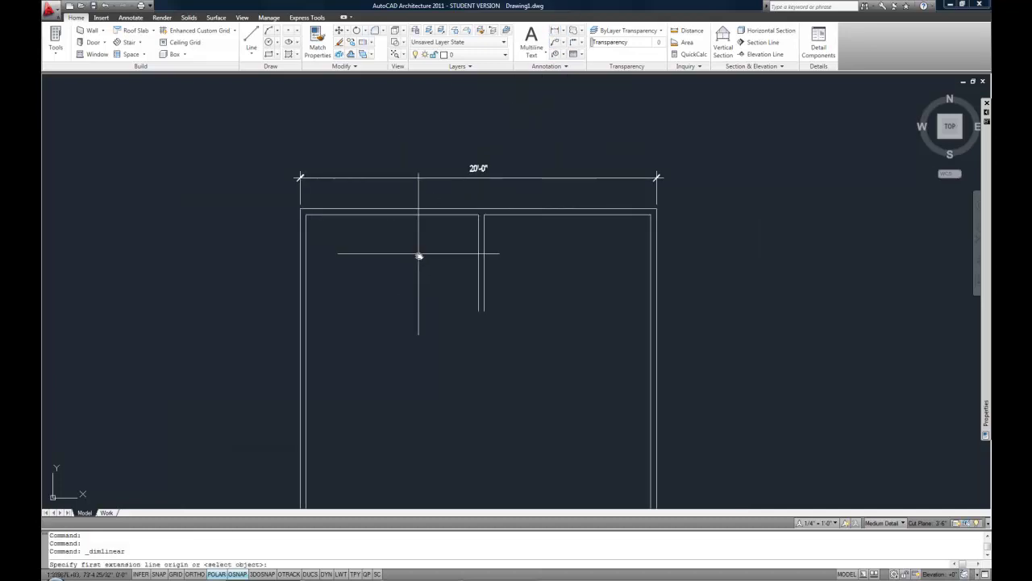
{"action": "middle_click_drag", "start_coordinate": [417, 250], "coordinate": [403, 166]}
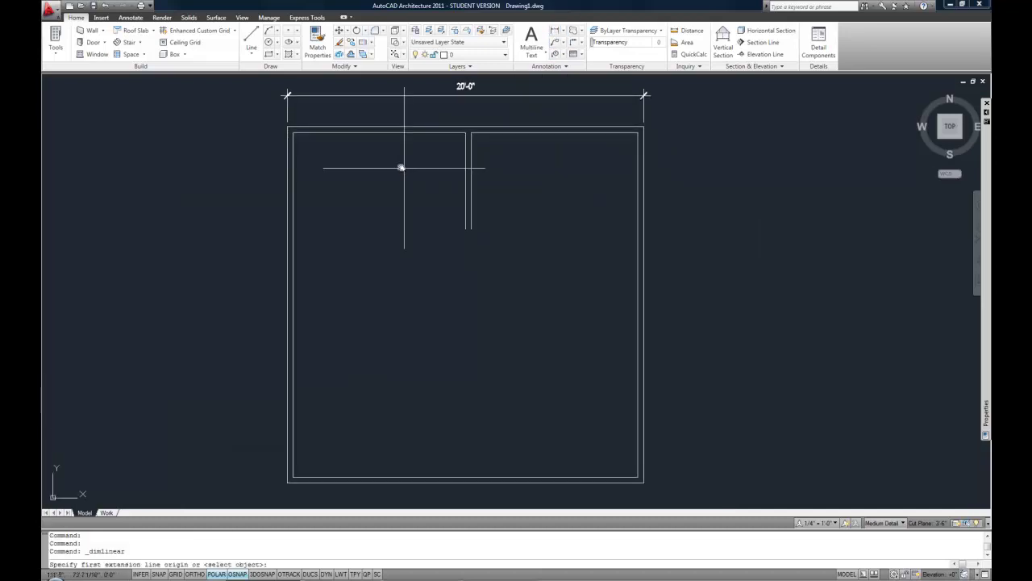
{"action": "left_click", "coordinate": [287, 127]}
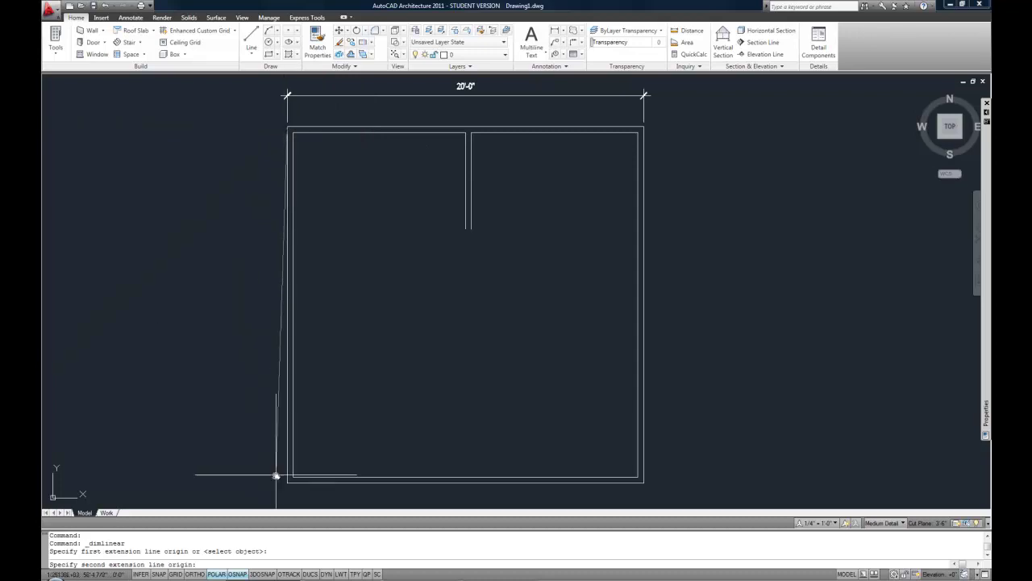
{"action": "left_click", "coordinate": [286, 482]}
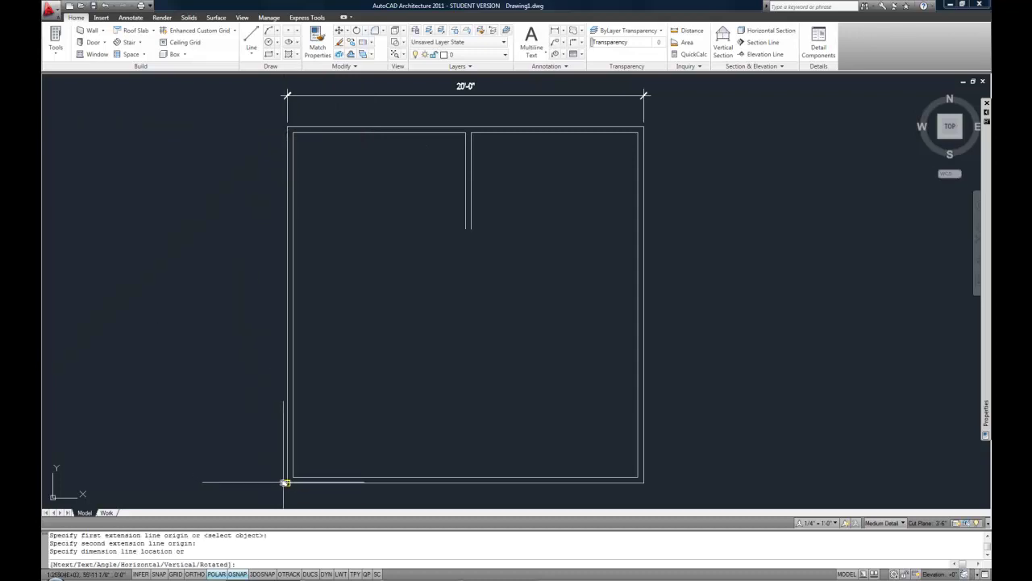
{"action": "left_click", "coordinate": [256, 439]}
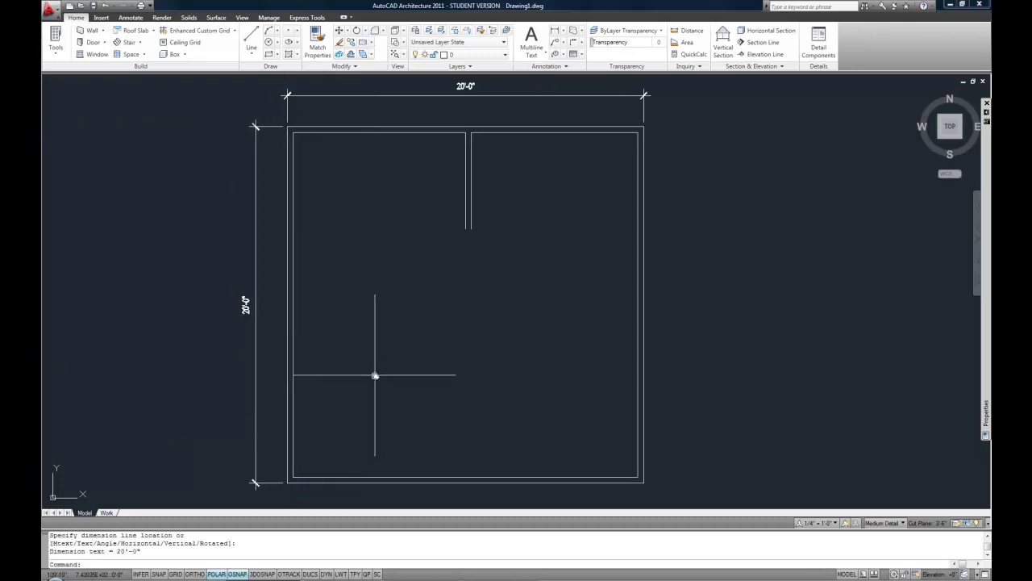
{"action": "middle_click_drag", "start_coordinate": [380, 367], "coordinate": [392, 452]}
{"action": "scroll", "coordinate": [392, 258], "scroll_direction": "up", "scroll_amount": 2}
{"action": "middle_click_drag", "start_coordinate": [392, 258], "coordinate": [389, 297]}
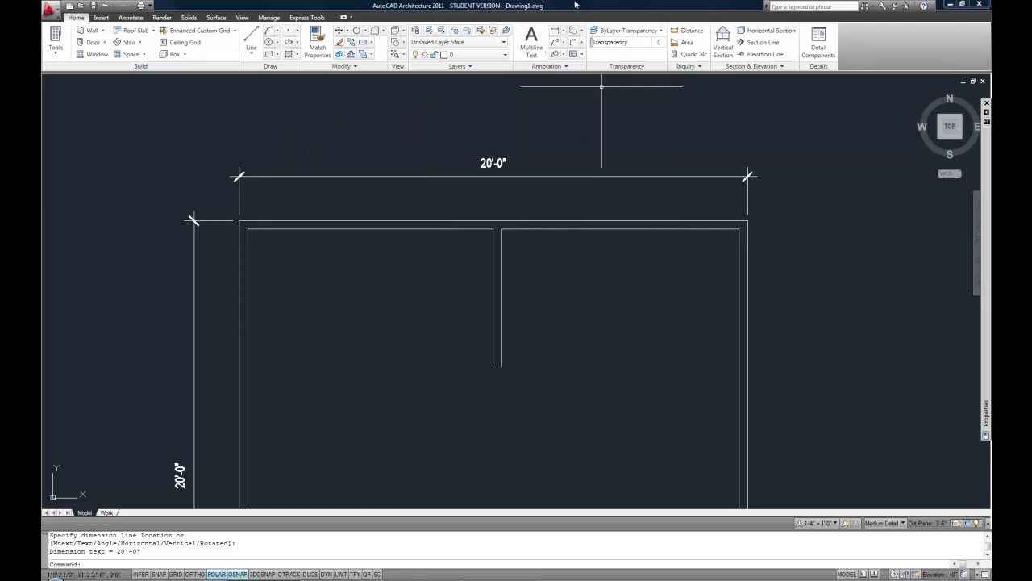
Step: Dimension the top-left wall thickness as 4", placed above the corner
{"action": "left_click", "coordinate": [554, 29]}
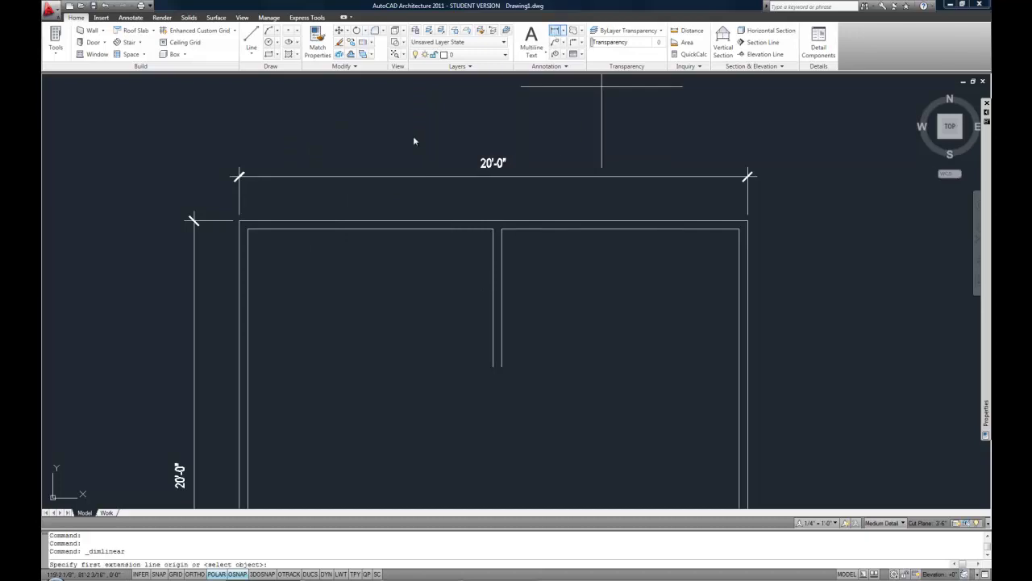
{"action": "left_click", "coordinate": [240, 220]}
{"action": "left_click", "coordinate": [248, 228]}
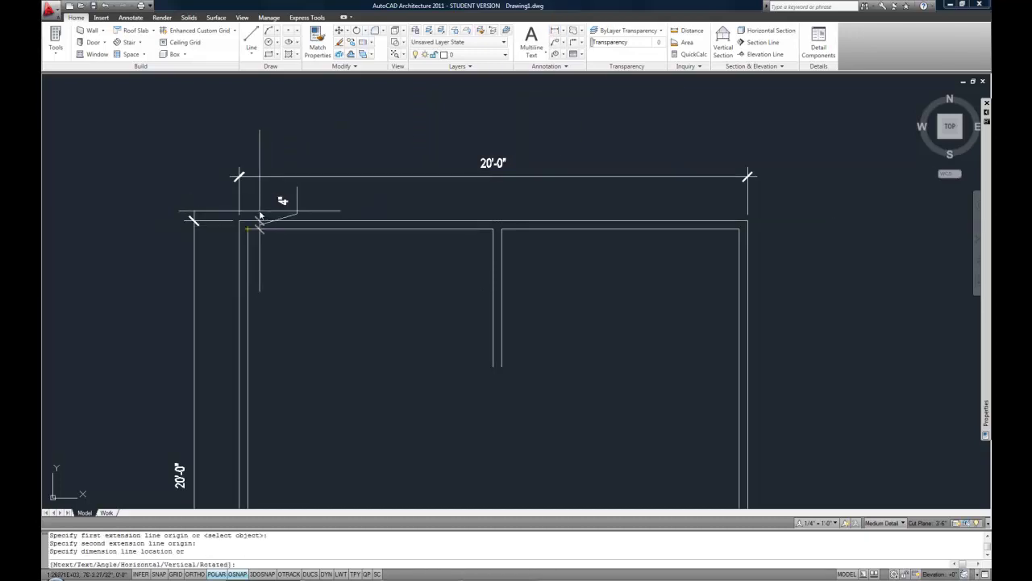
{"action": "scroll", "coordinate": [249, 219], "scroll_direction": "up", "scroll_amount": 2}
{"action": "scroll", "coordinate": [250, 220], "scroll_direction": "up", "scroll_amount": 3}
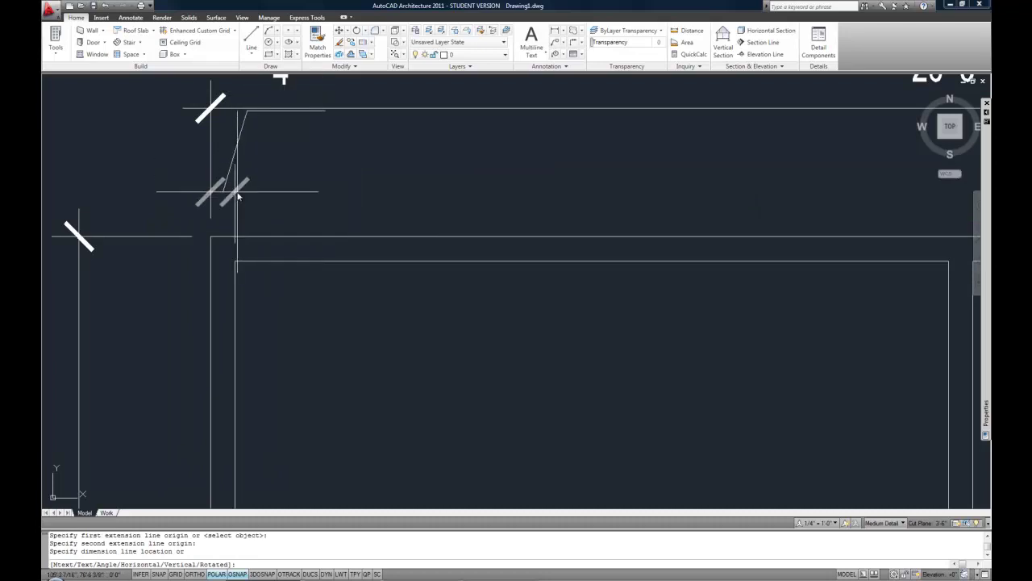
{"action": "left_click", "coordinate": [239, 182]}
{"action": "scroll", "coordinate": [300, 180], "scroll_direction": "down", "scroll_amount": 3}
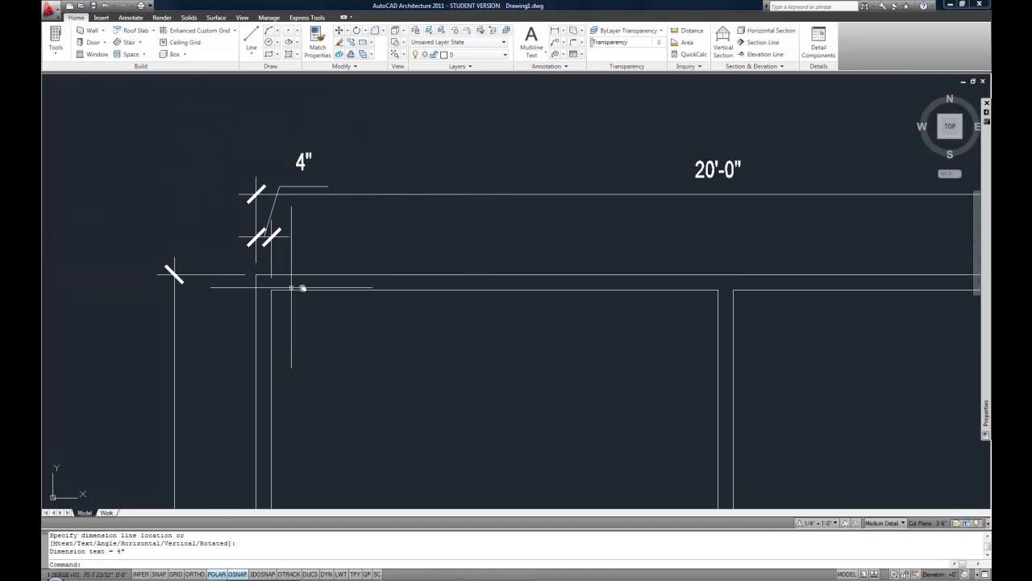
{"action": "middle_click_drag", "start_coordinate": [474, 280], "coordinate": [438, 221]}
{"action": "scroll", "coordinate": [368, 231], "scroll_direction": "down", "scroll_amount": 2}
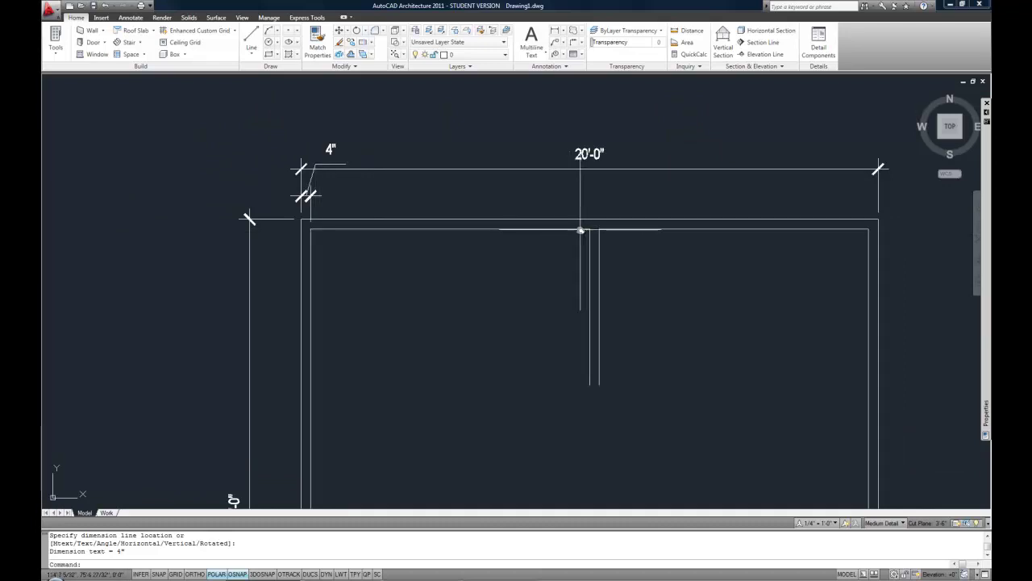
Step: Continue from the 4" dimension with 9'-8", 9'-8" and 4" along the top wall
{"action": "left_click", "coordinate": [565, 33]}
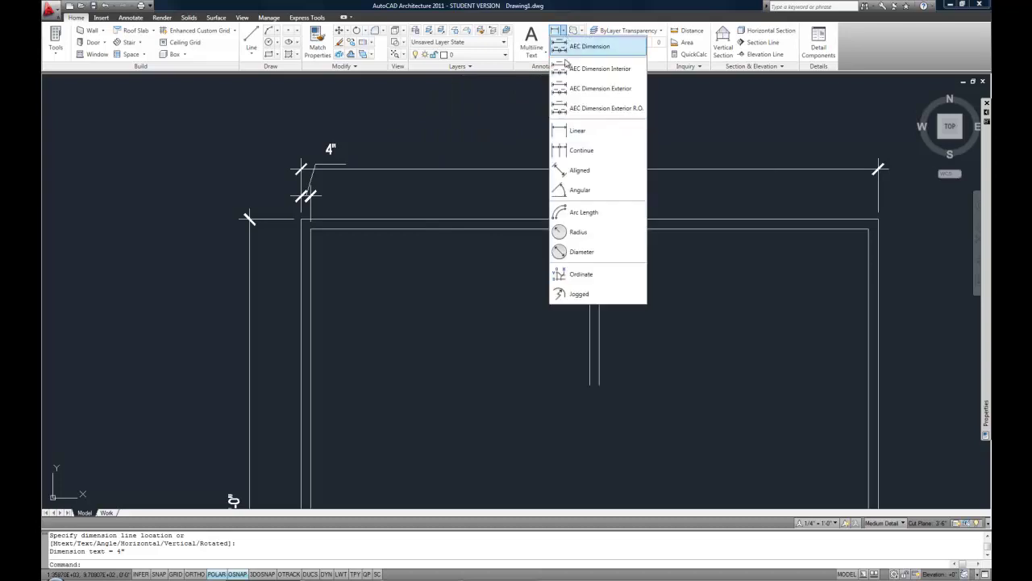
{"action": "left_click", "coordinate": [583, 150]}
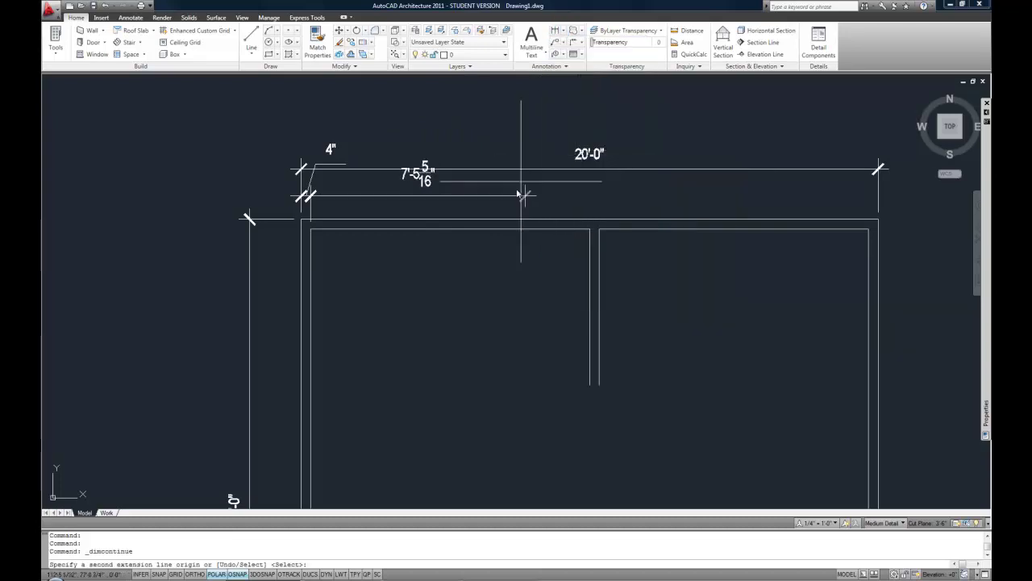
{"action": "left_click", "coordinate": [590, 230]}
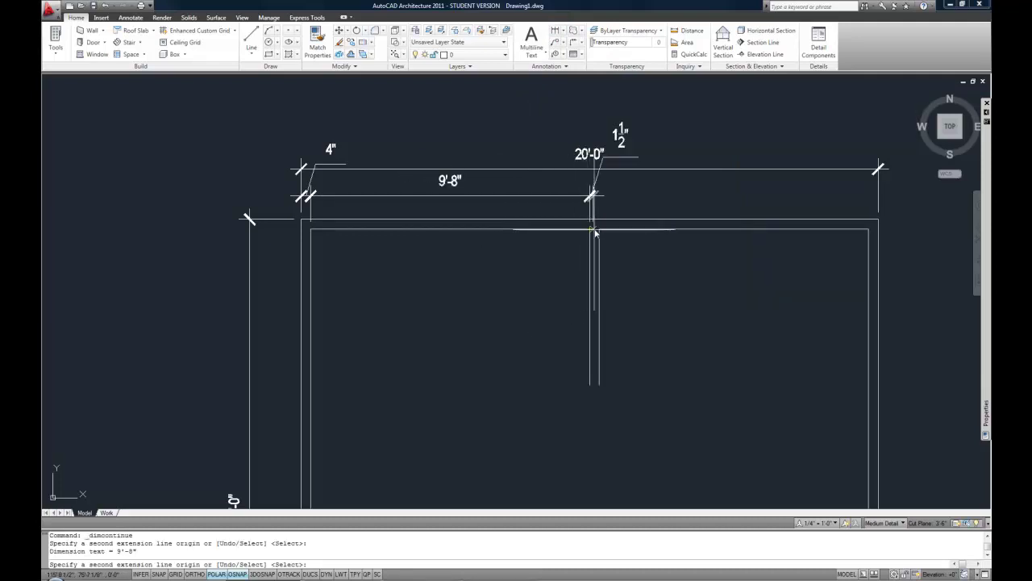
{"action": "left_click", "coordinate": [878, 221]}
{"action": "left_click", "coordinate": [878, 220]}
{"action": "key", "text": "Escape"}
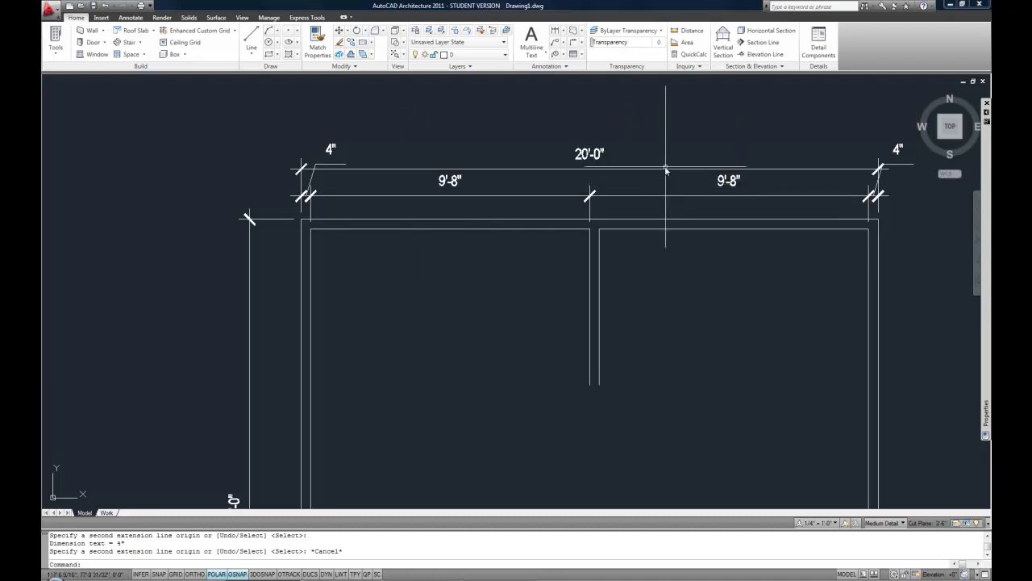
Step: Grab the 20'-0" dimension's left-end grip, then cancel the stretch
{"action": "left_click", "coordinate": [665, 169]}
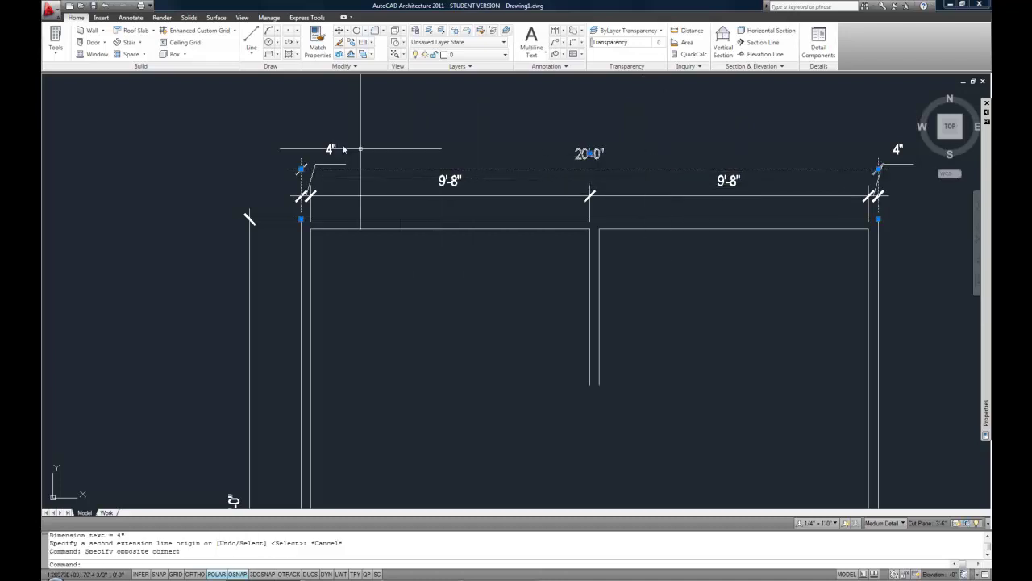
{"action": "left_click", "coordinate": [301, 169]}
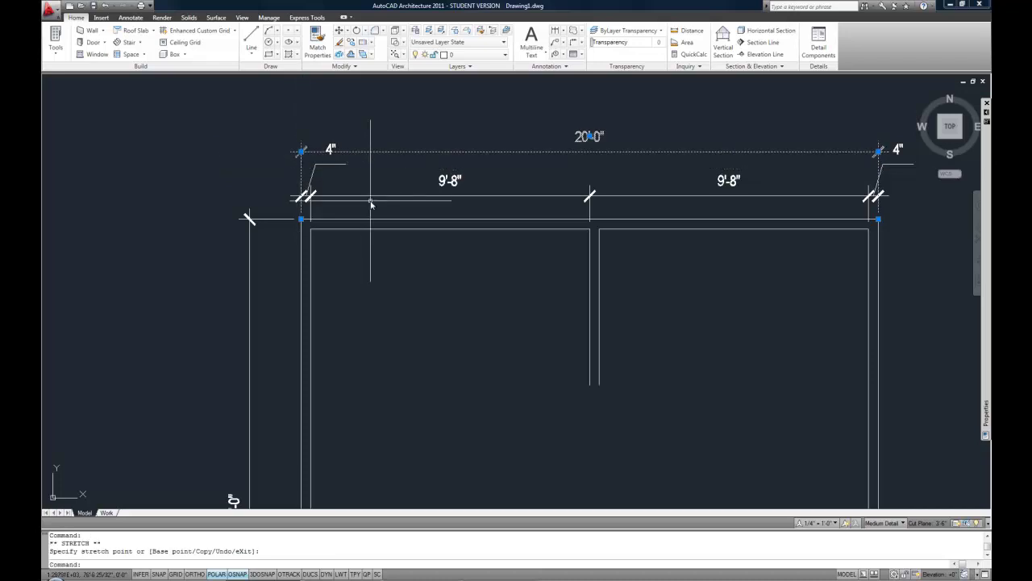
{"action": "scroll", "coordinate": [301, 153], "scroll_direction": "up", "scroll_amount": 2}
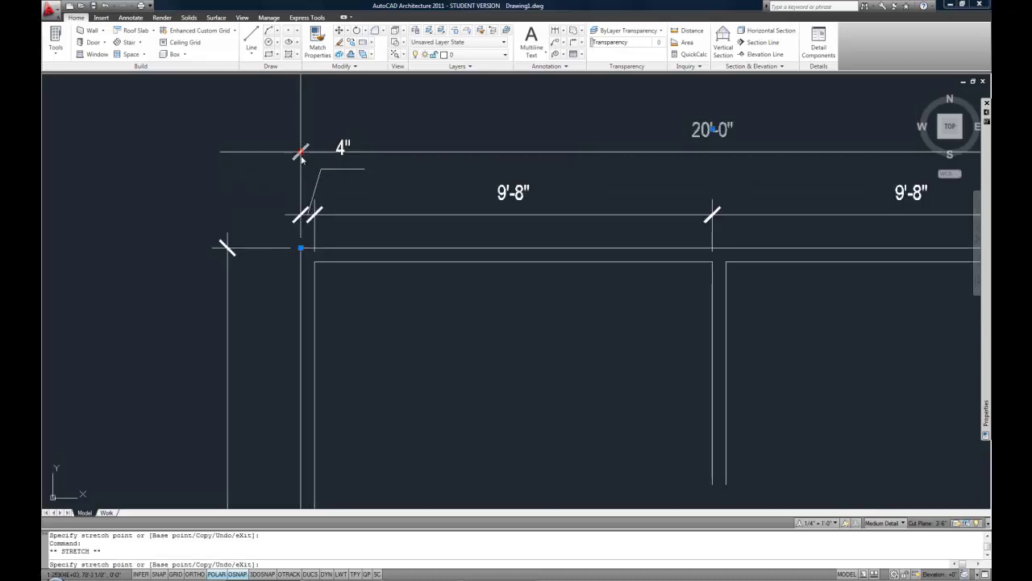
{"action": "scroll", "coordinate": [360, 179], "scroll_direction": "down", "scroll_amount": 3}
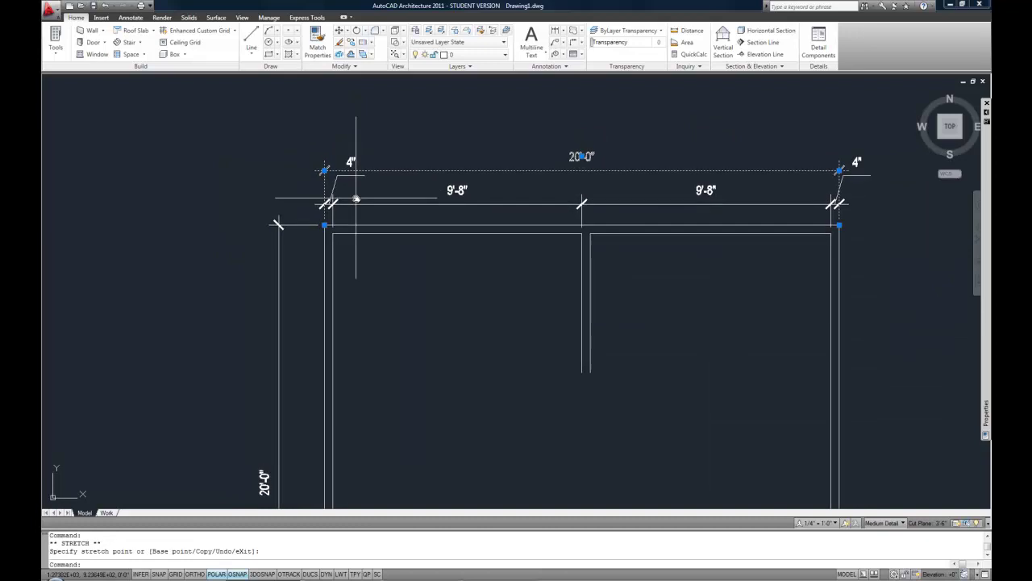
{"action": "key", "text": "Escape"}
{"action": "scroll", "coordinate": [348, 184], "scroll_direction": "up", "scroll_amount": 3}
{"action": "scroll", "coordinate": [348, 177], "scroll_direction": "up", "scroll_amount": 2}
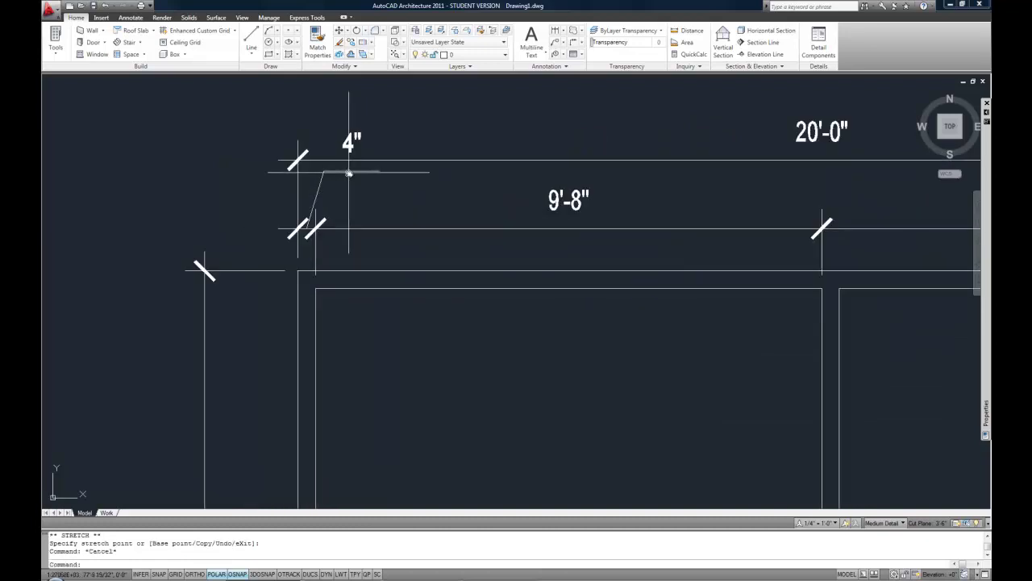
Step: Move the top-left 4" dimension text outside the corner, leaving it on a leader
{"action": "left_click", "coordinate": [343, 170]}
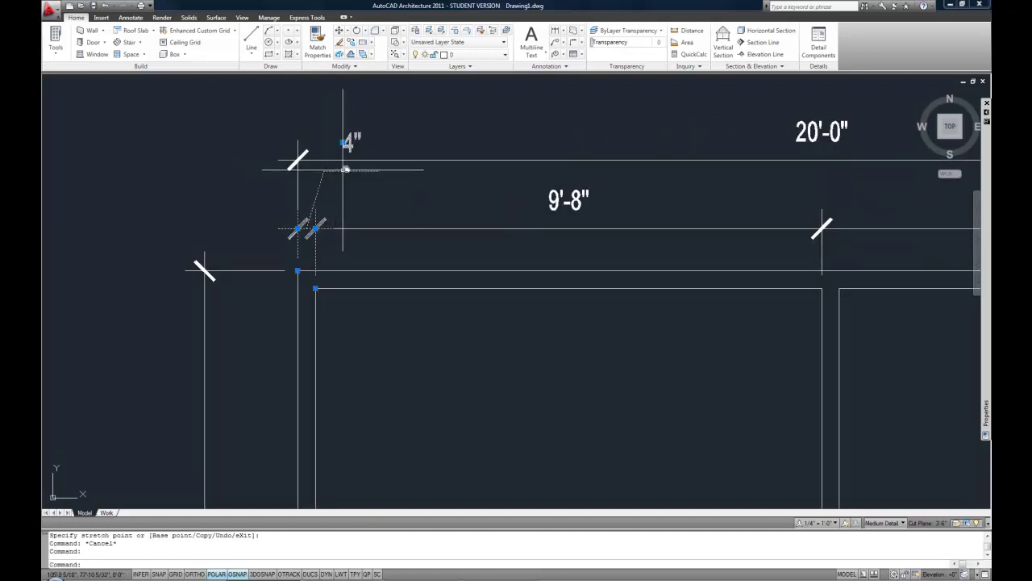
{"action": "left_click", "coordinate": [345, 142]}
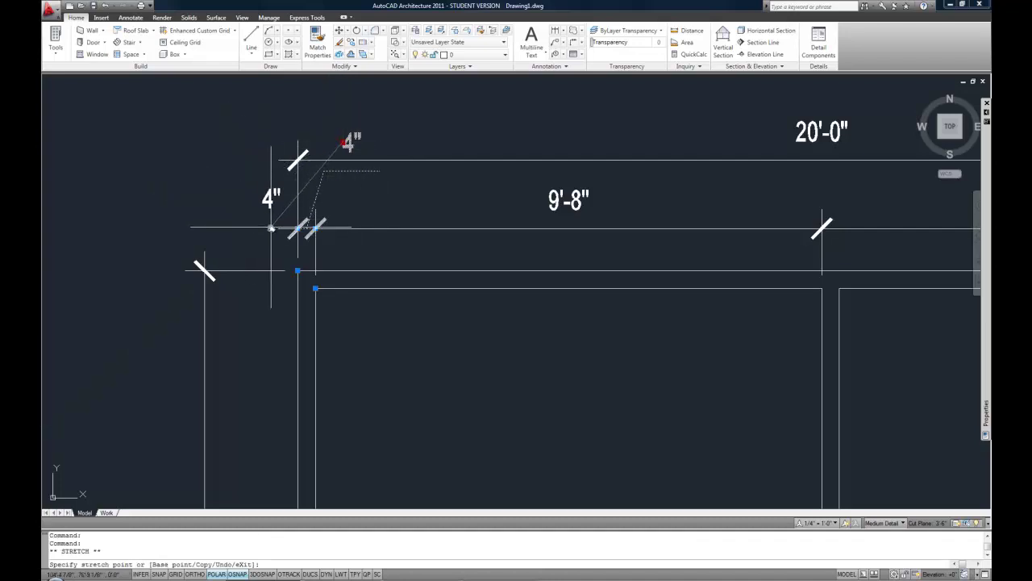
{"action": "left_click", "coordinate": [228, 231]}
{"action": "scroll", "coordinate": [312, 266], "scroll_direction": "up", "scroll_amount": 2}
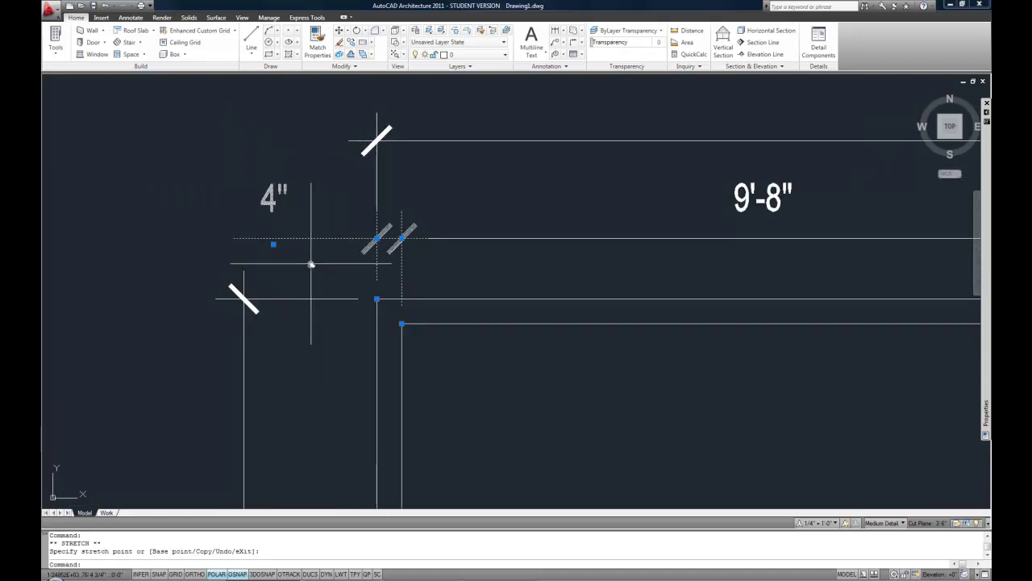
{"action": "scroll", "coordinate": [275, 246], "scroll_direction": "down", "scroll_amount": 3}
{"action": "left_click", "coordinate": [274, 244]}
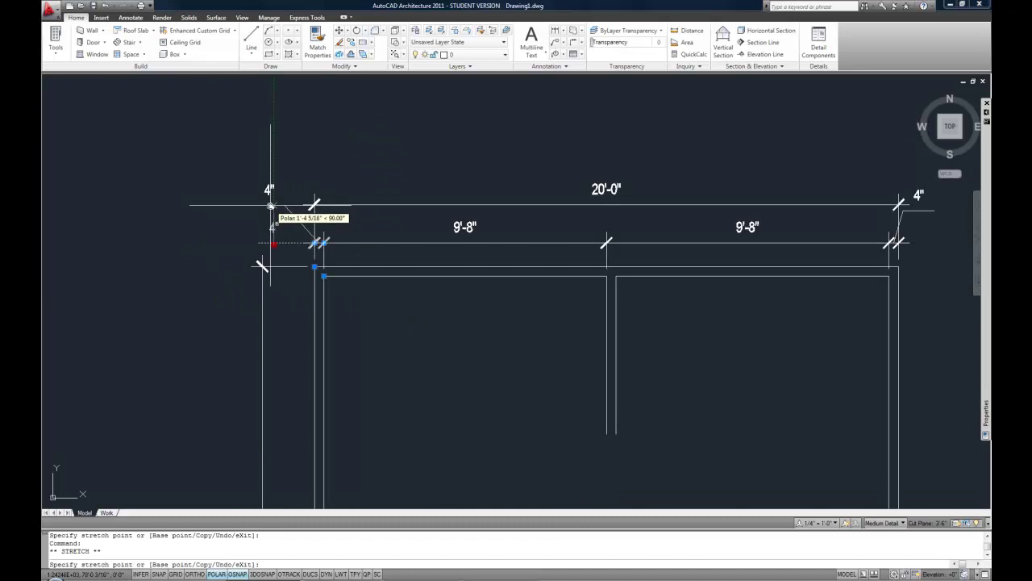
{"action": "scroll", "coordinate": [342, 230], "scroll_direction": "up", "scroll_amount": 3}
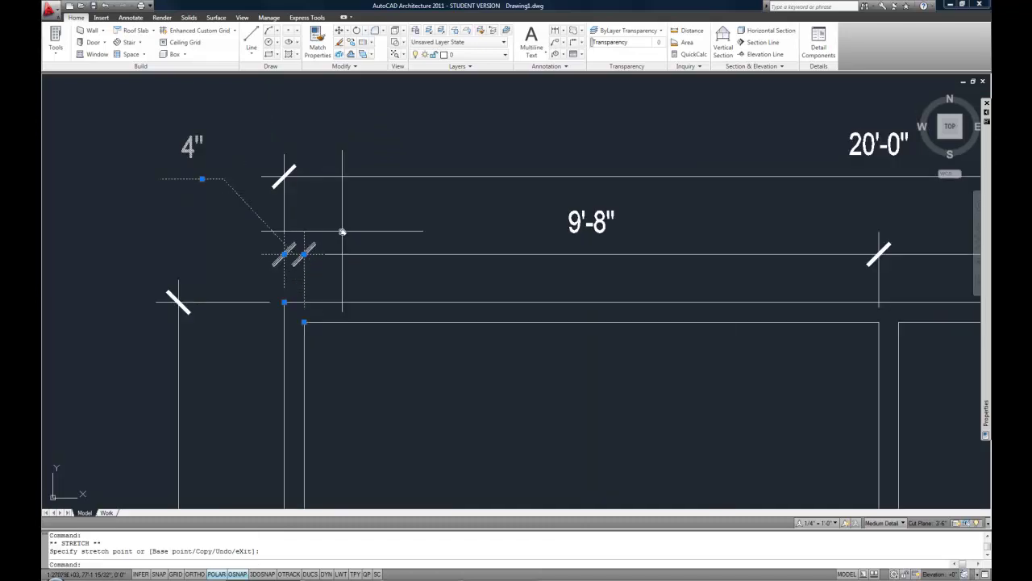
{"action": "key", "text": "Escape"}
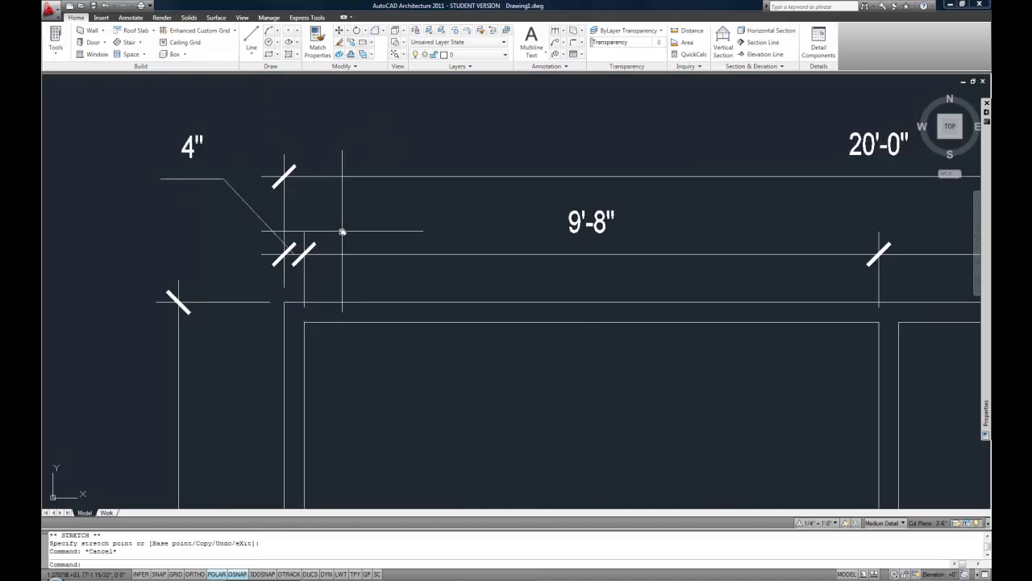
{"action": "left_click", "coordinate": [205, 184]}
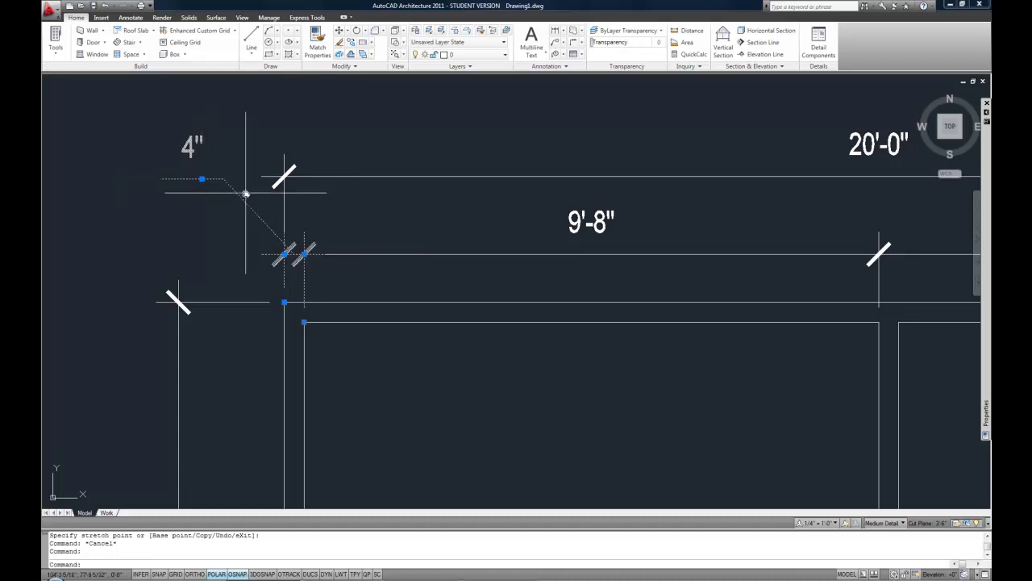
Step: Snap the left 4" dimension's grip points onto the wall corner lines, then pan to the string
{"action": "mouse_move", "coordinate": [357, 221]}
{"action": "middle_mouse_down"}
{"action": "mouse_move", "coordinate": [449, 223]}
{"action": "mouse_move", "coordinate": [475, 264]}
{"action": "middle_mouse_up"}
{"action": "scroll", "coordinate": [436, 224], "scroll_direction": "up", "scroll_amount": 2}
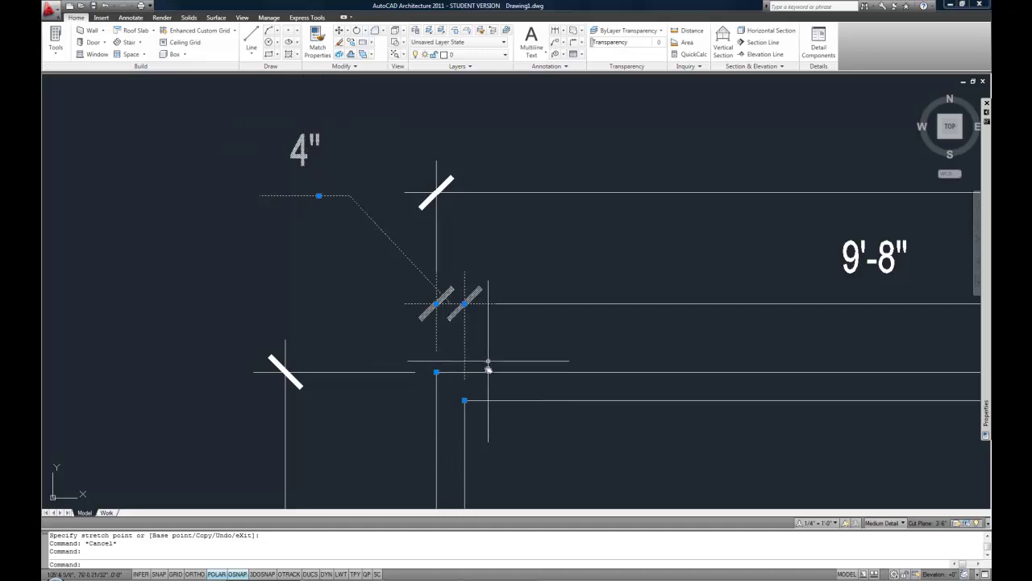
{"action": "left_click", "coordinate": [465, 400]}
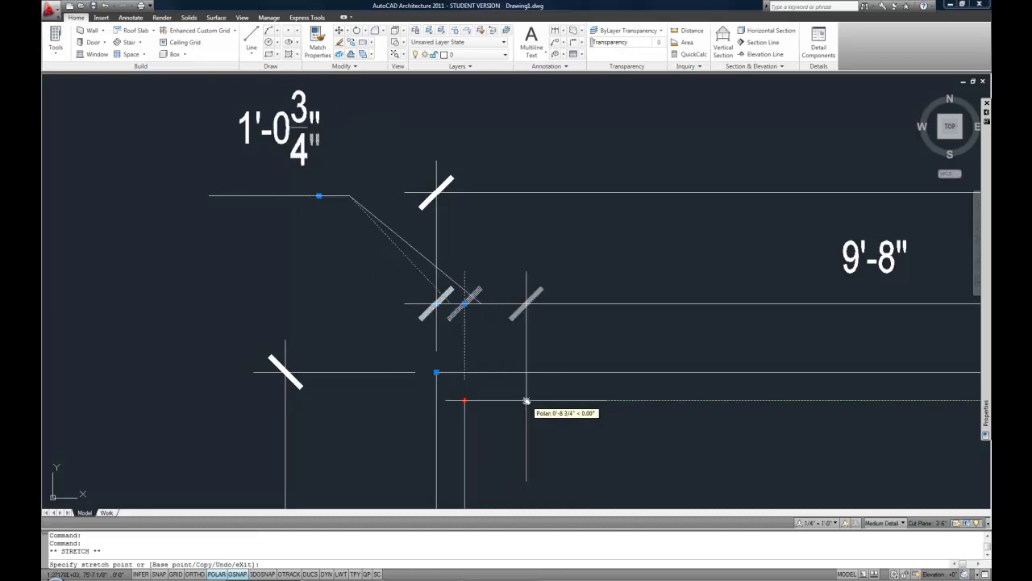
{"action": "left_click", "coordinate": [464, 400]}
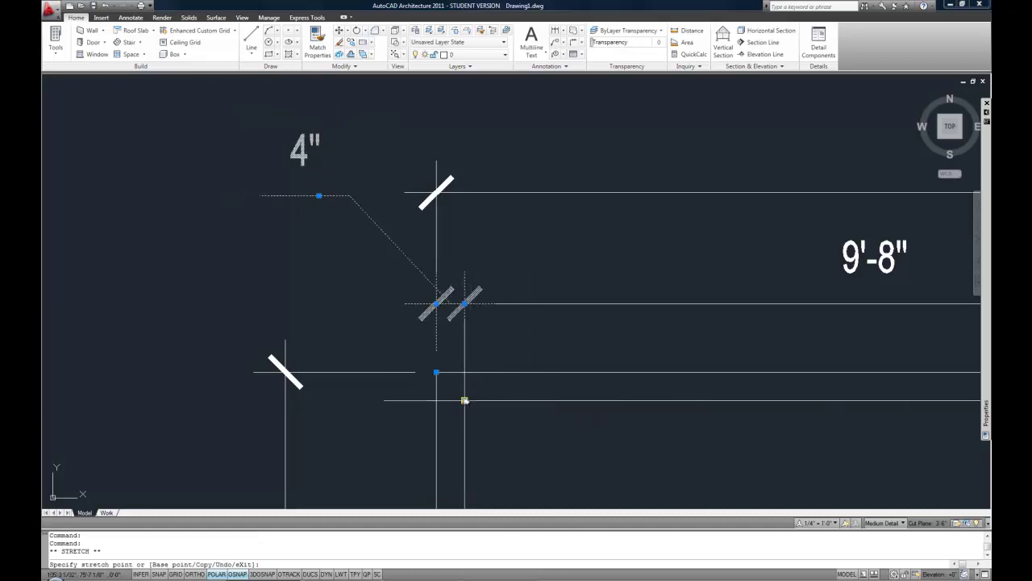
{"action": "left_click", "coordinate": [465, 305]}
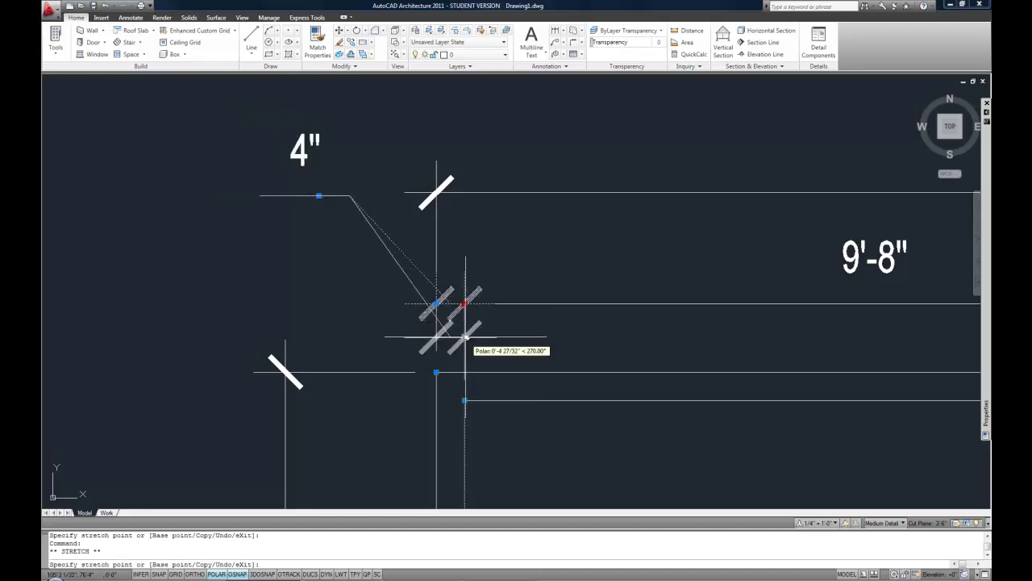
{"action": "left_click", "coordinate": [464, 307]}
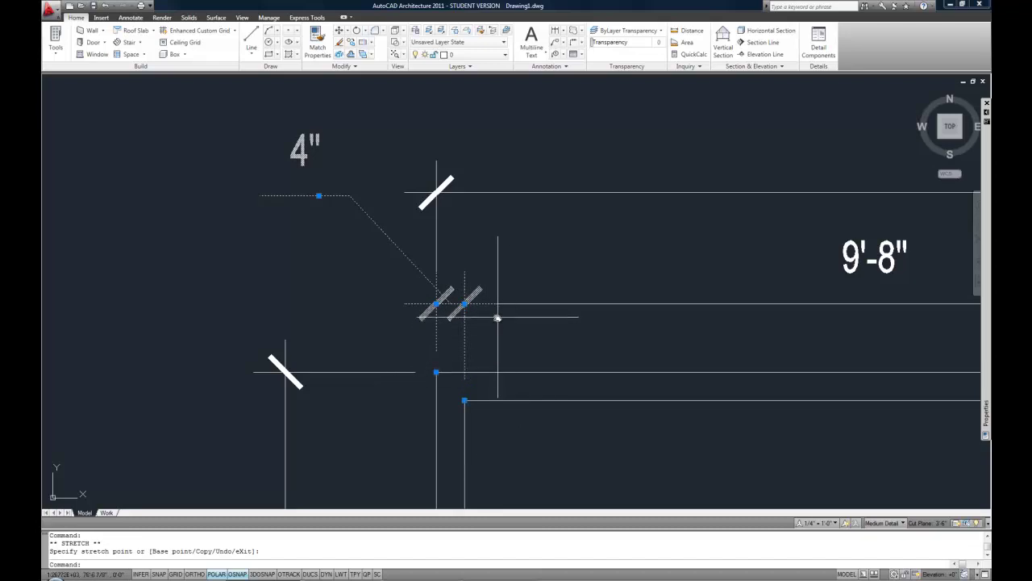
{"action": "left_click", "coordinate": [318, 196]}
{"action": "left_click", "coordinate": [318, 196]}
{"action": "left_click", "coordinate": [320, 217]}
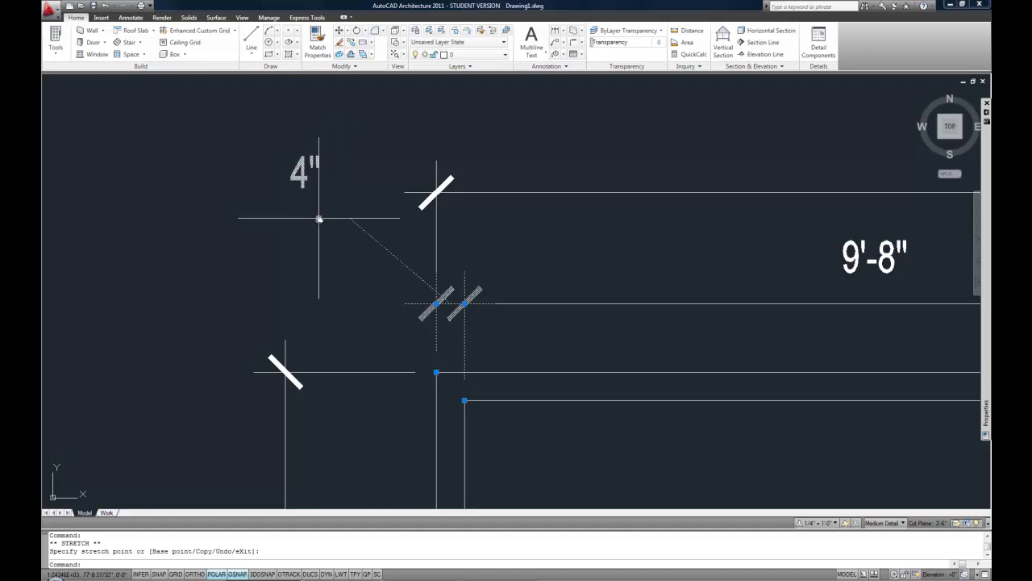
{"action": "scroll", "coordinate": [319, 218], "scroll_direction": "down", "scroll_amount": 4}
{"action": "scroll", "coordinate": [319, 218], "scroll_direction": "up", "scroll_amount": 3}
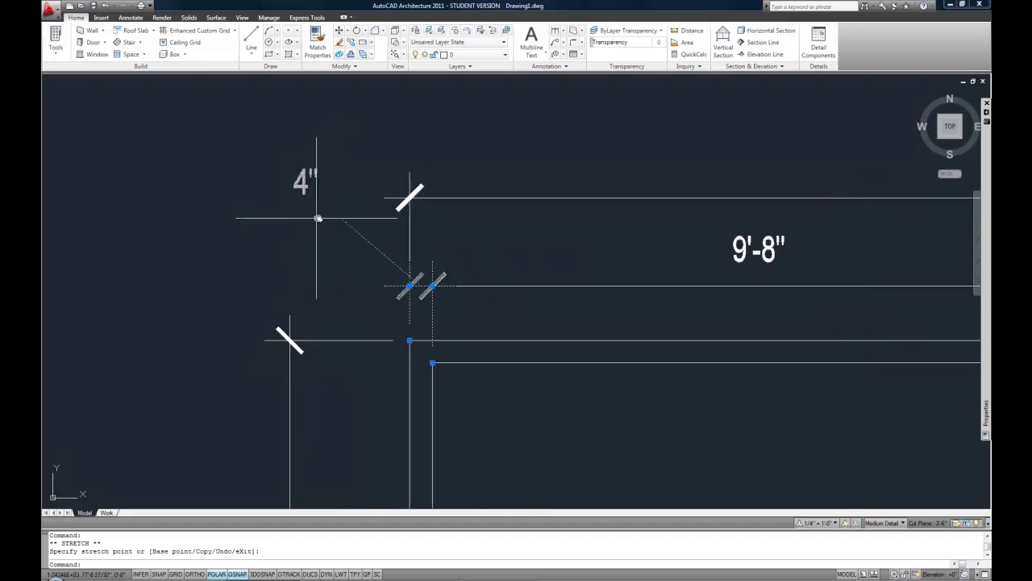
{"action": "scroll", "coordinate": [417, 230], "scroll_direction": "down", "scroll_amount": 4}
{"action": "middle_click_drag", "start_coordinate": [417, 230], "coordinate": [278, 212]}
Step: Clear the grips and centre the 20'-0" overall over the 4", 9'-8", 9'-8", 4" string
{"action": "middle_click_drag", "start_coordinate": [415, 178], "coordinate": [396, 161]}
{"action": "middle_click_drag", "start_coordinate": [397, 217], "coordinate": [403, 242]}
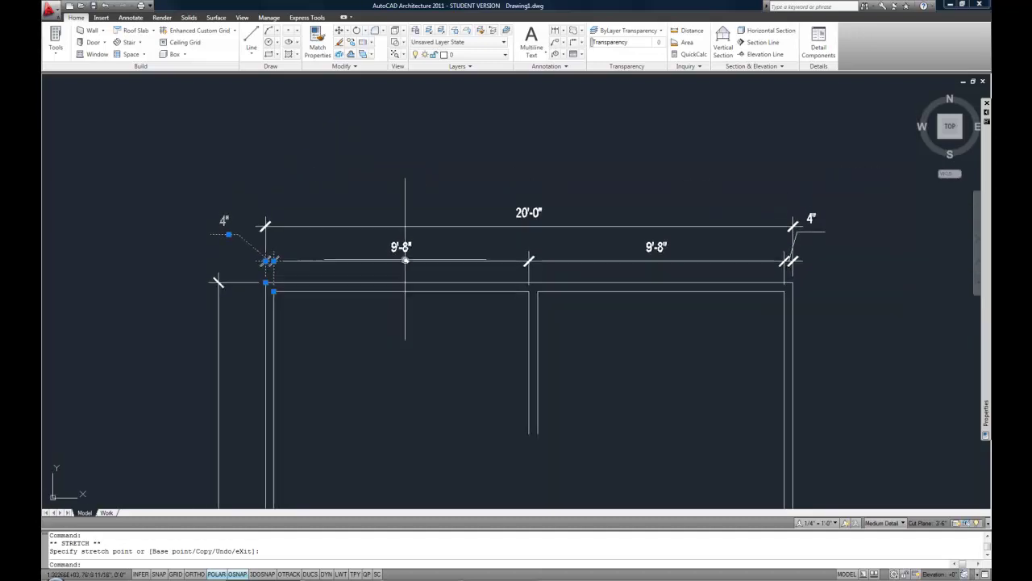
{"action": "key", "text": "Escape"}
{"action": "middle_click_drag", "start_coordinate": [385, 250], "coordinate": [401, 242]}
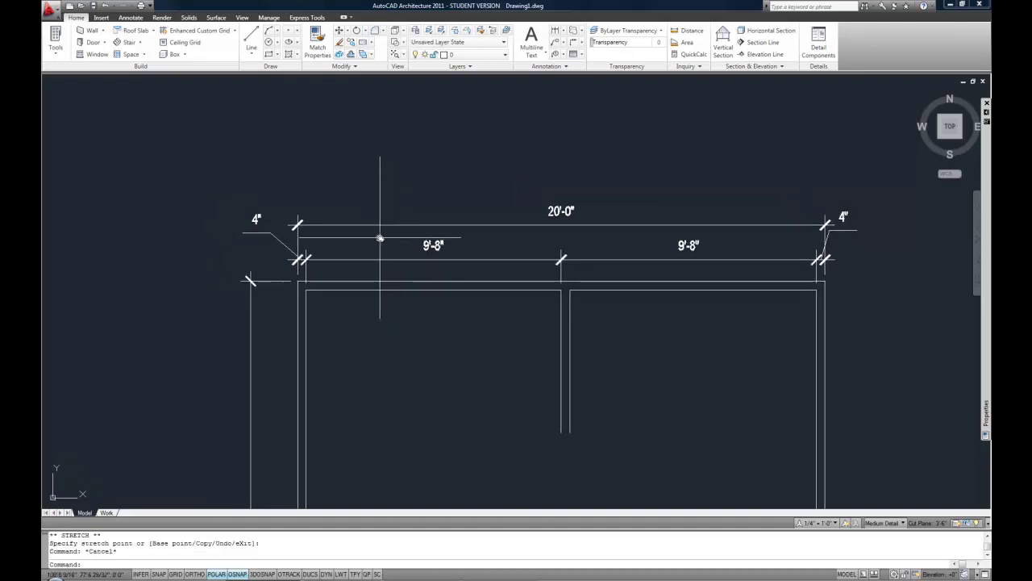
{"action": "middle_click_drag", "start_coordinate": [422, 341], "coordinate": [422, 301]}
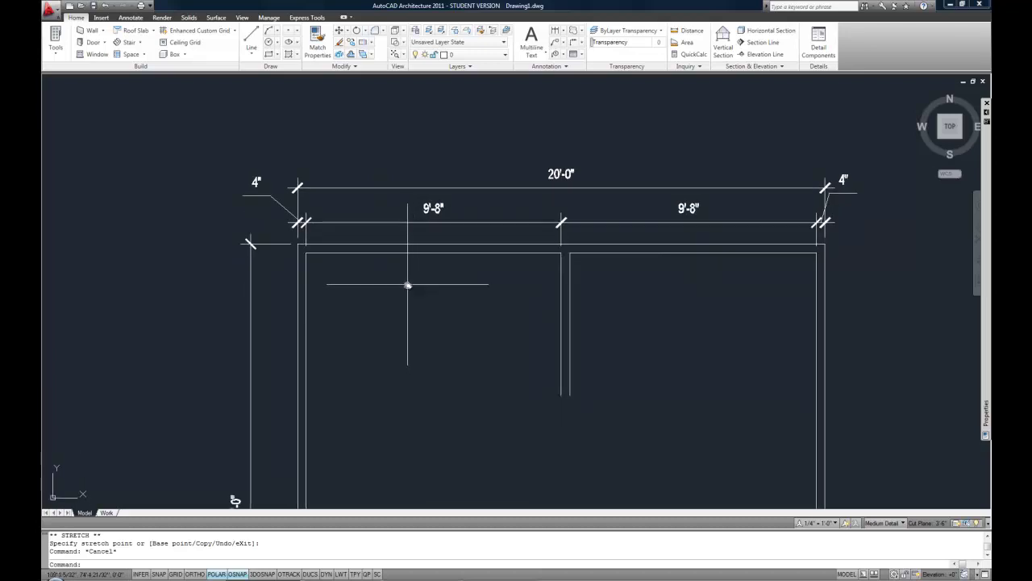
{"action": "left_click", "coordinate": [565, 31]}
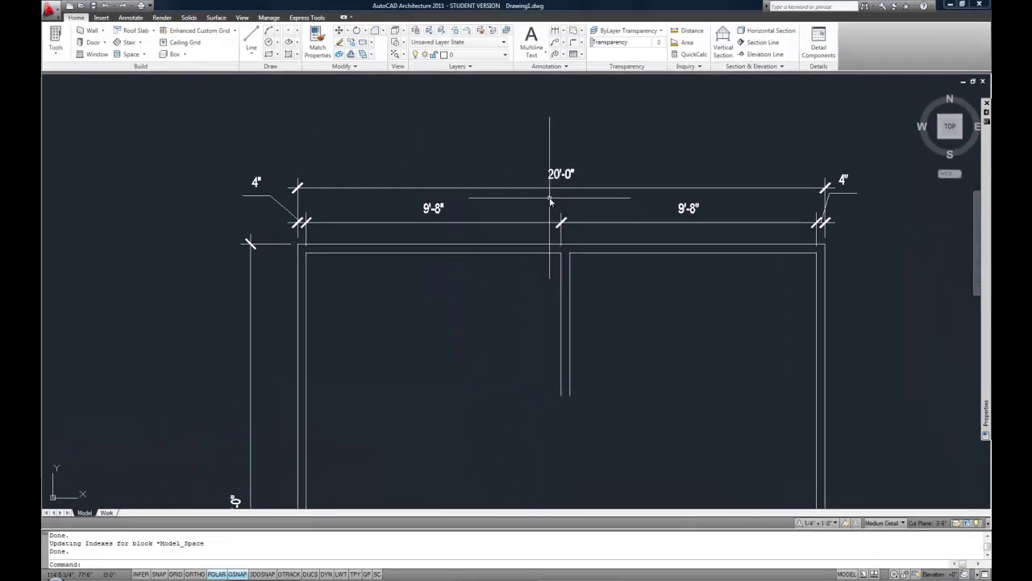
Step: Select the 20'-0" dimension and check its annotative object scale of 1/4" = 1'-0"
{"action": "left_click", "coordinate": [540, 188]}
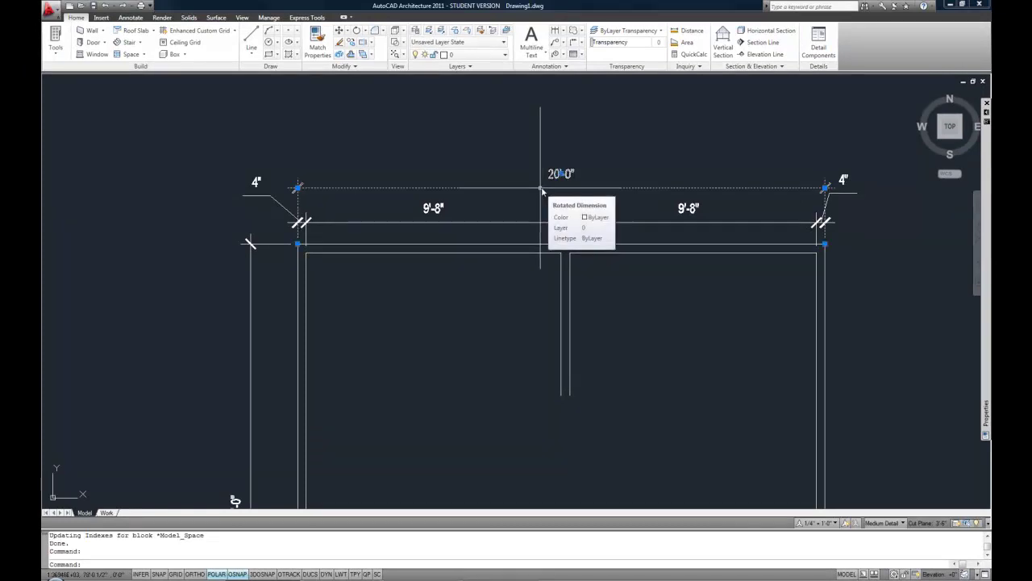
{"action": "mouse_move", "coordinate": [989, 220]}
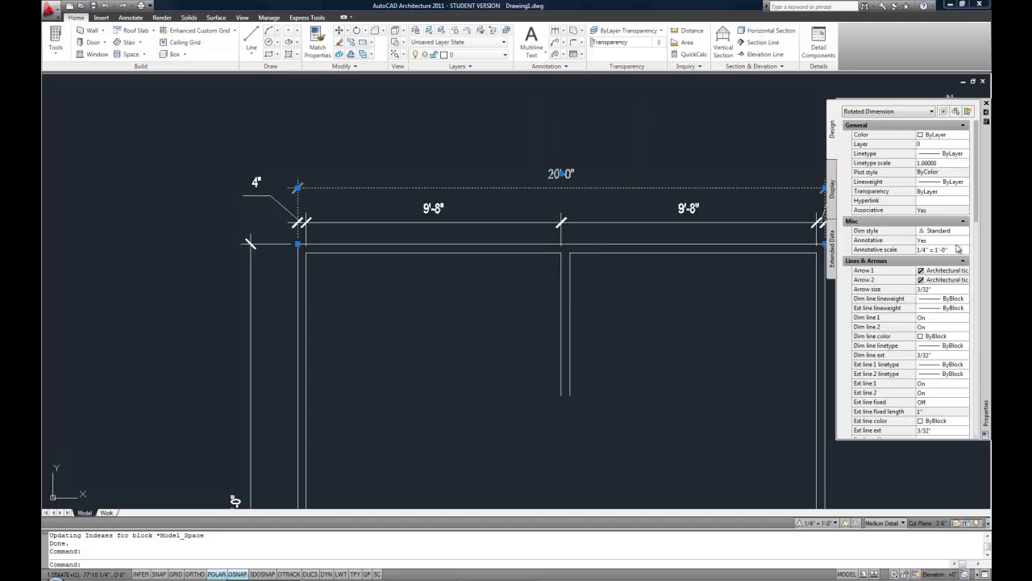
{"action": "right_click", "coordinate": [609, 215]}
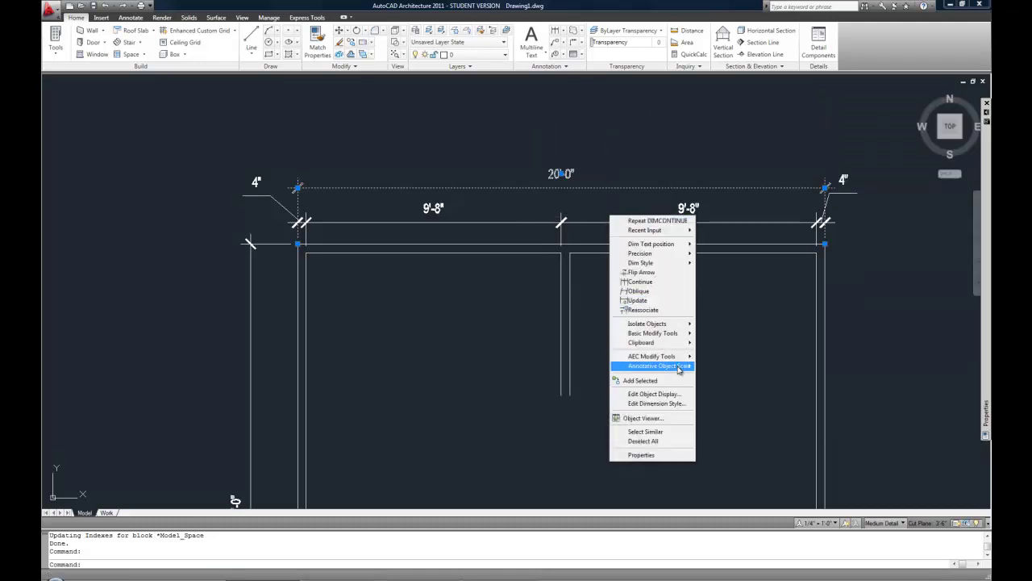
{"action": "mouse_move", "coordinate": [680, 369]}
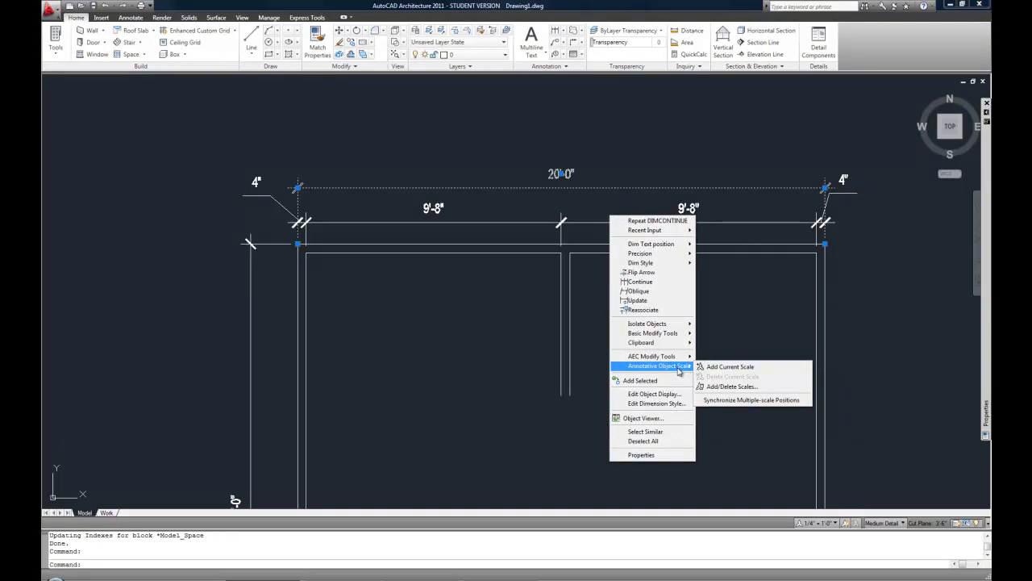
{"action": "key", "text": "Escape"}
{"action": "mouse_move", "coordinate": [985, 242]}
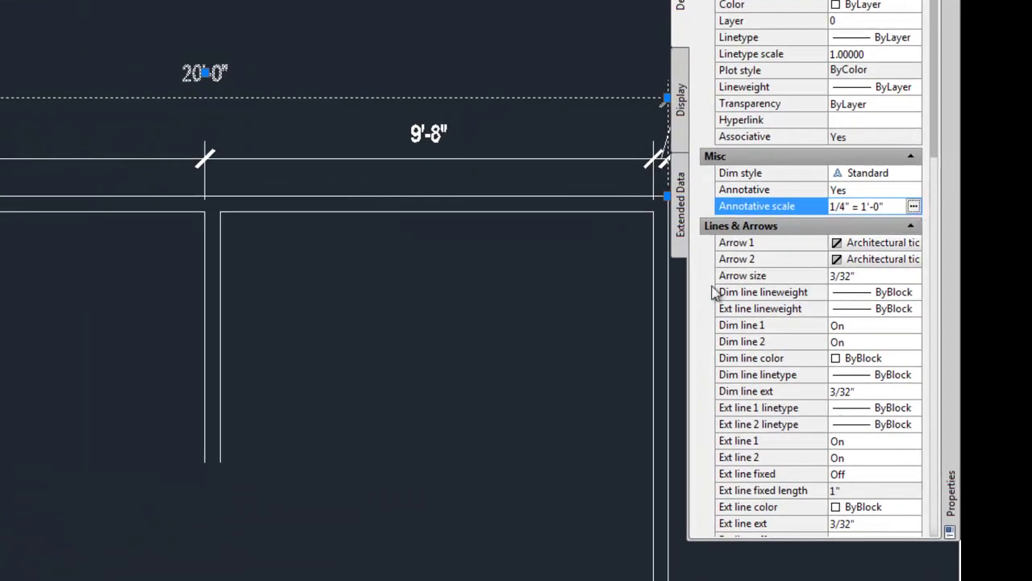
{"action": "left_click", "coordinate": [913, 205]}
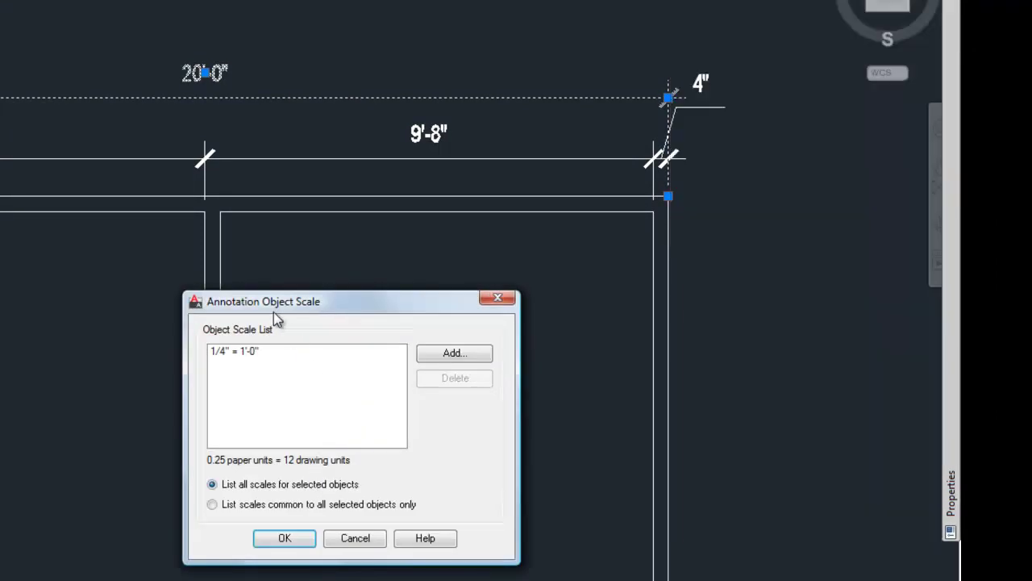
{"action": "left_click_drag", "start_coordinate": [275, 308], "coordinate": [144, 275]}
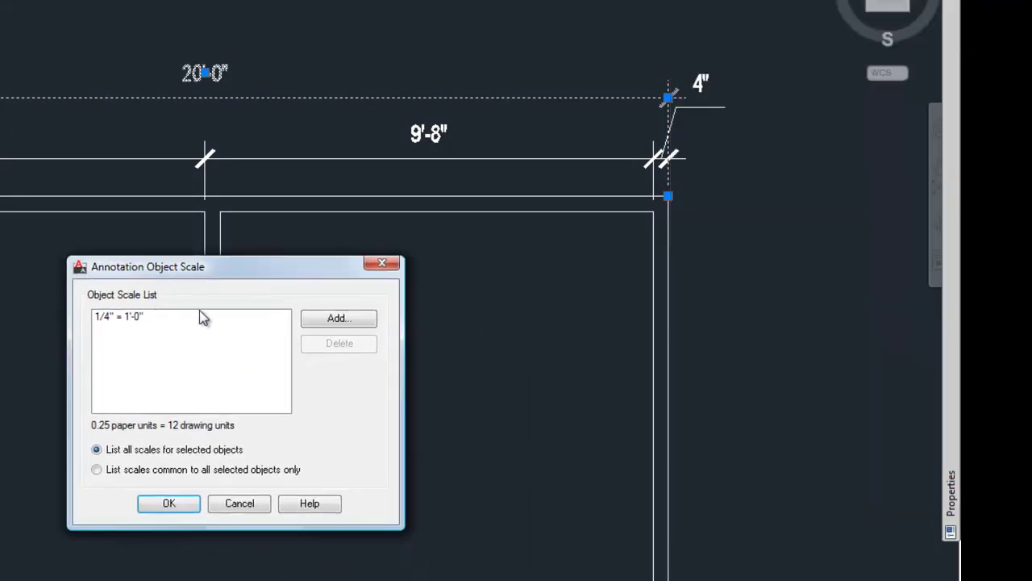
{"action": "left_click", "coordinate": [331, 321]}
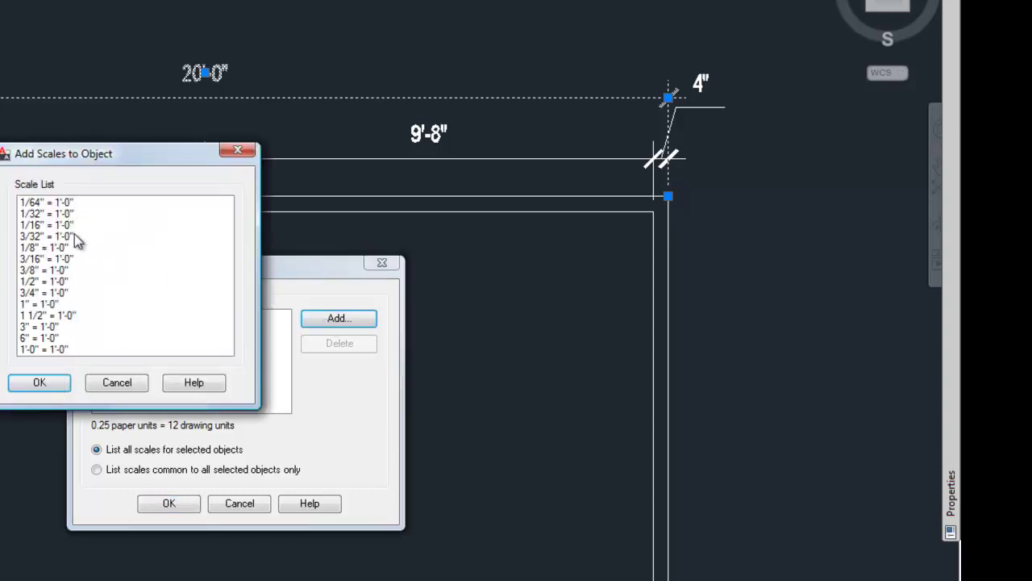
{"action": "left_click", "coordinate": [60, 248]}
{"action": "left_click", "coordinate": [42, 382]}
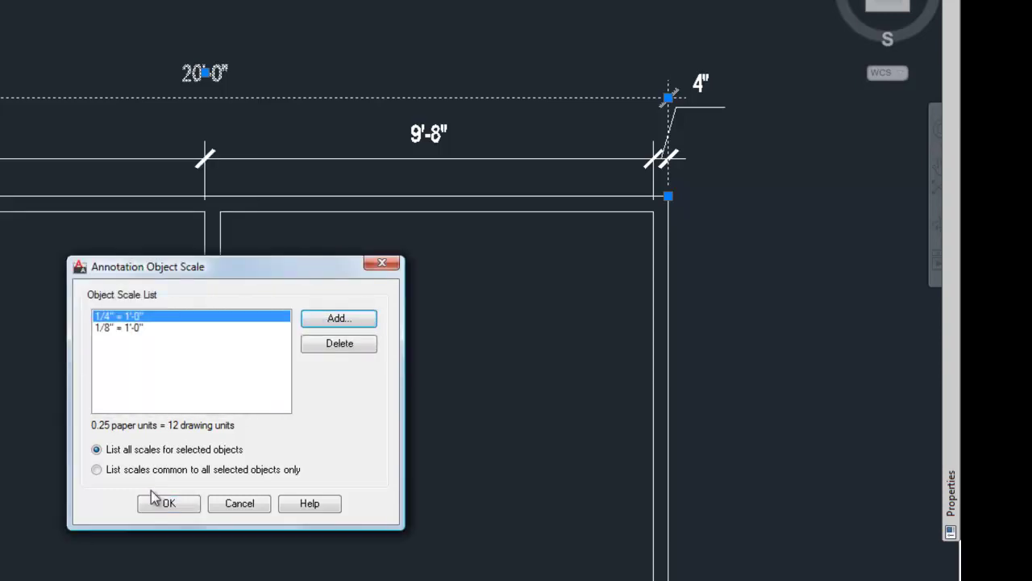
{"action": "left_click", "coordinate": [125, 329]}
{"action": "left_click", "coordinate": [131, 317]}
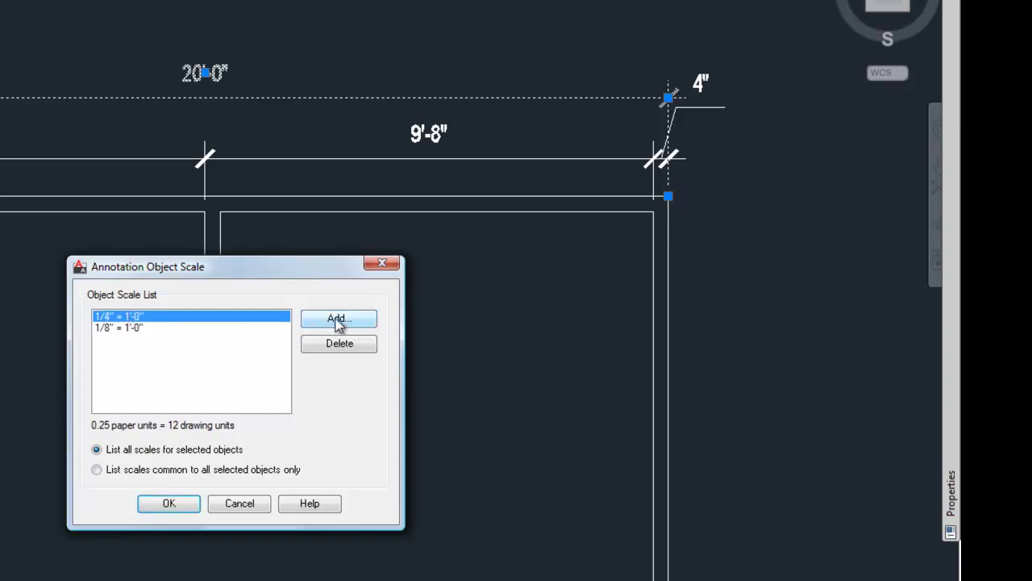
{"action": "left_click", "coordinate": [239, 505]}
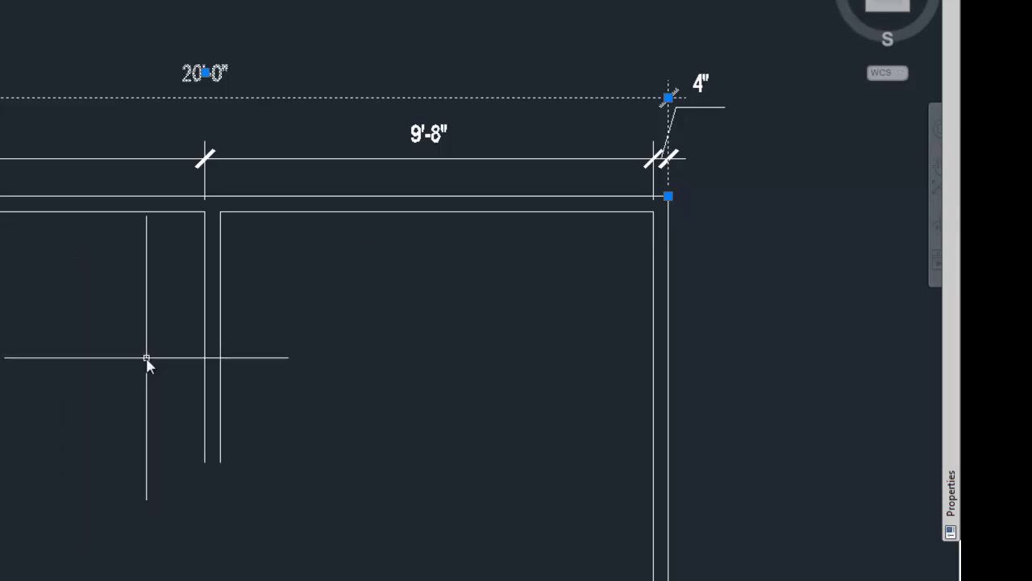
Step: Deselect the dimension and show the Annotate ribbon's Annotation Scaling panel
{"action": "key", "text": "Escape"}
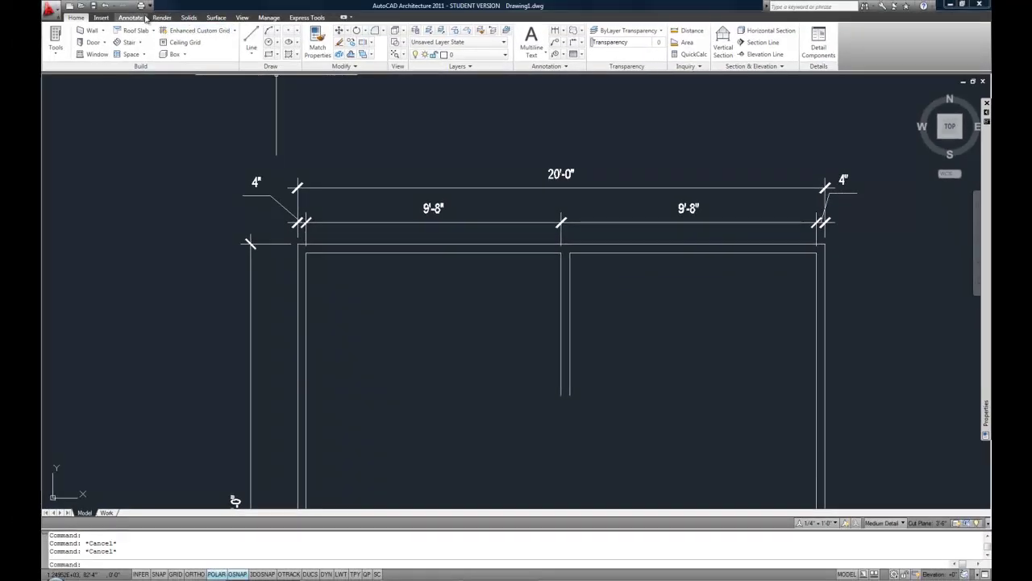
{"action": "left_click", "coordinate": [131, 17]}
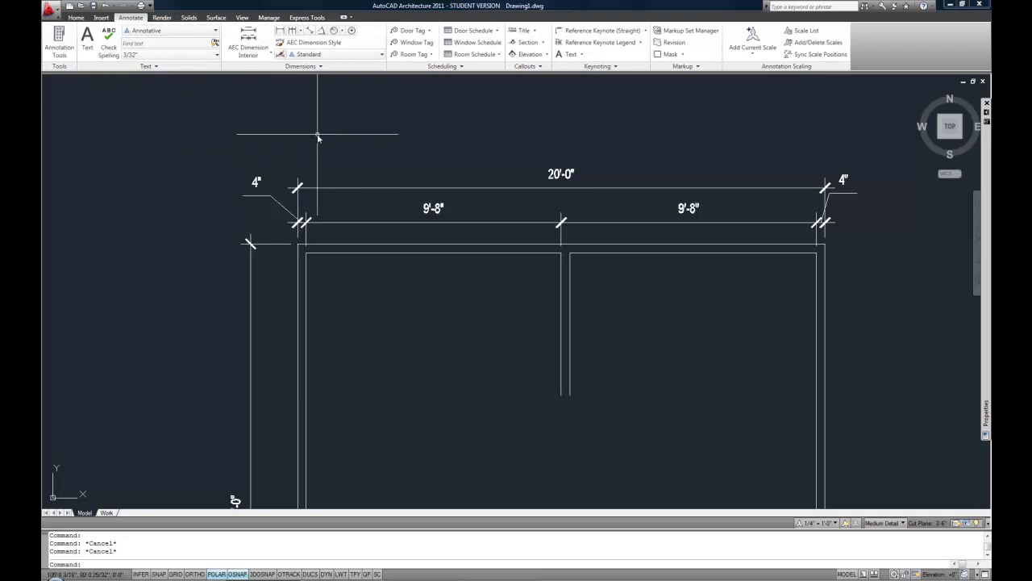